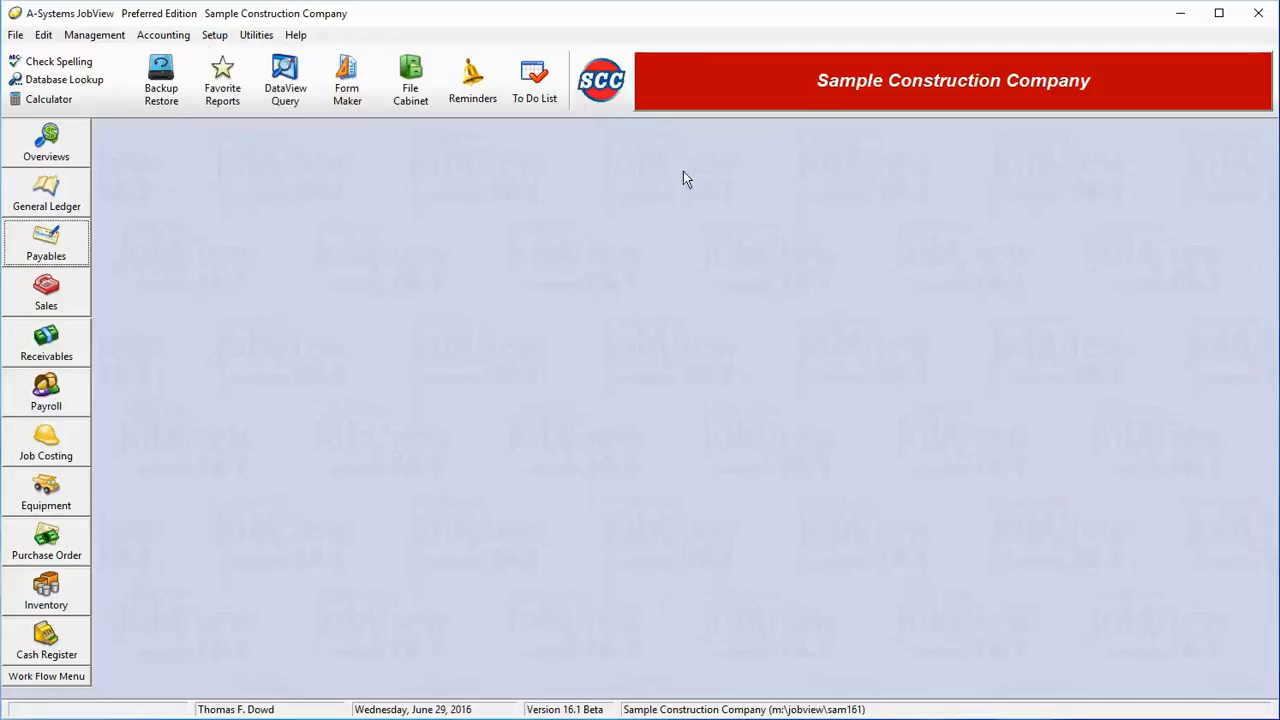
- Open the Accounts Payable setup options and review each default G/L account, from Accounts Payable through Insurance Backcharge
{"action": "right_click", "coordinate": [46, 250]}
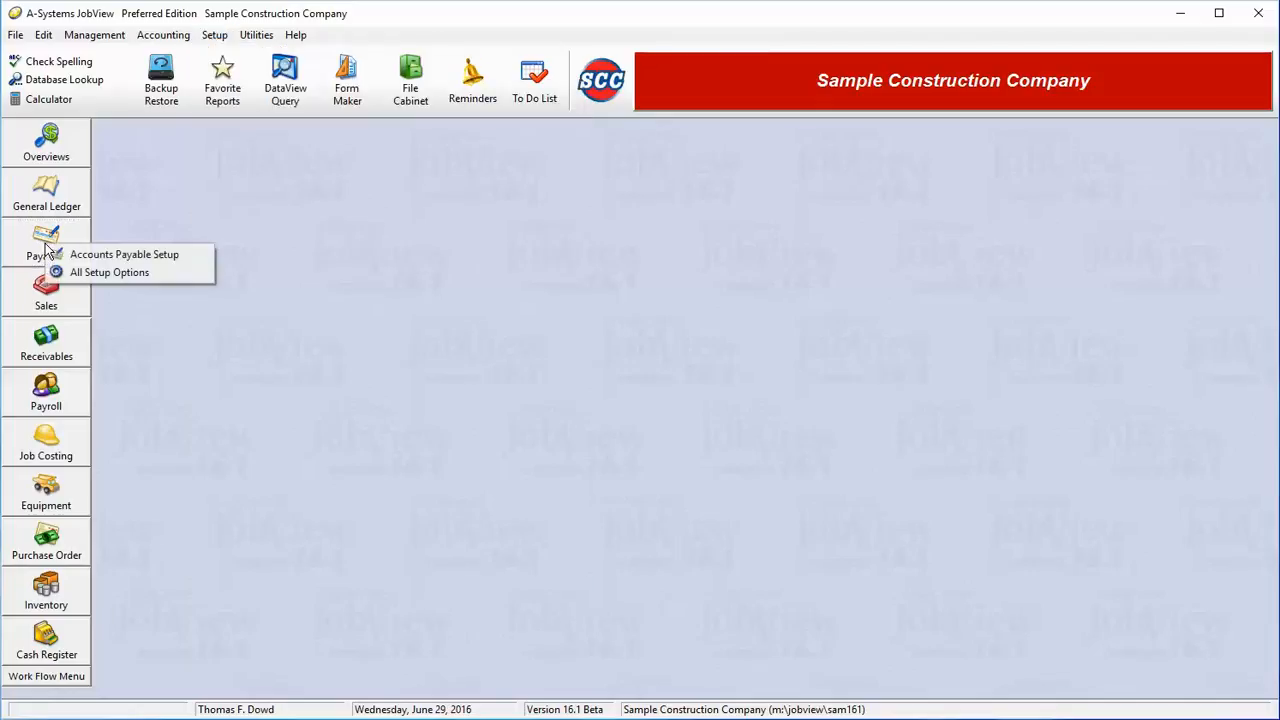
{"action": "left_click", "coordinate": [110, 257]}
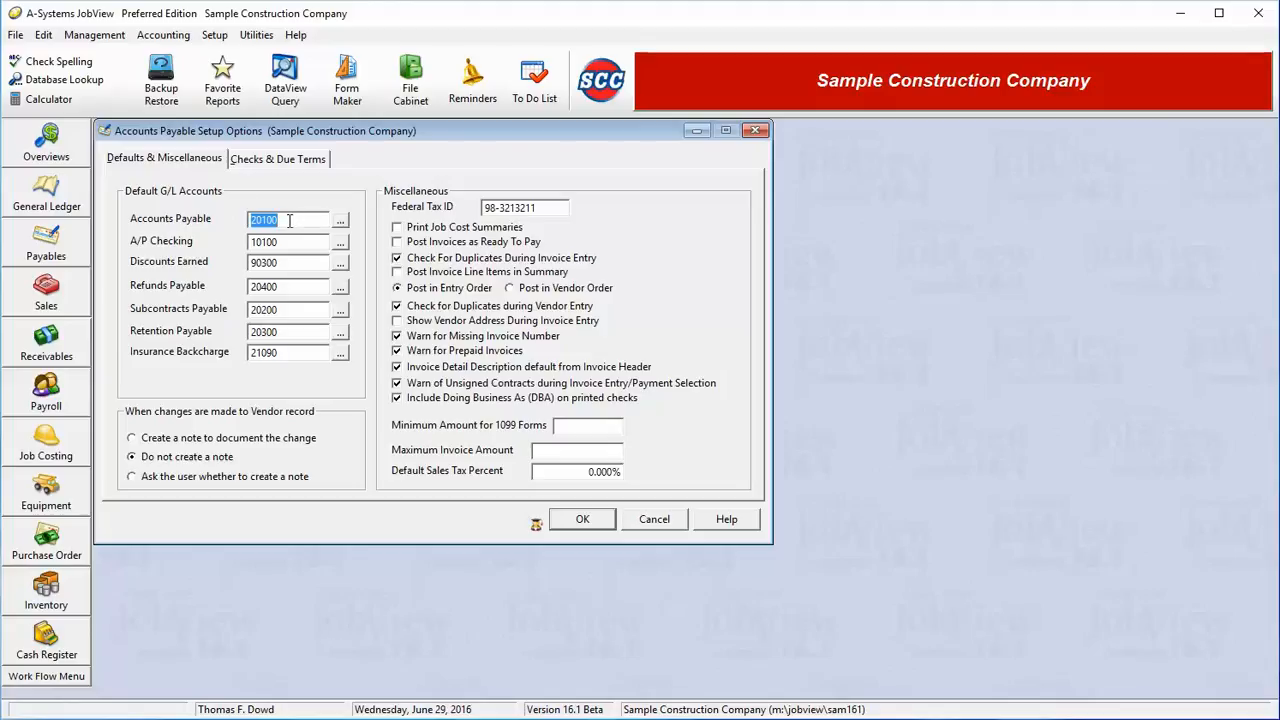
{"action": "key", "text": "Tab"}
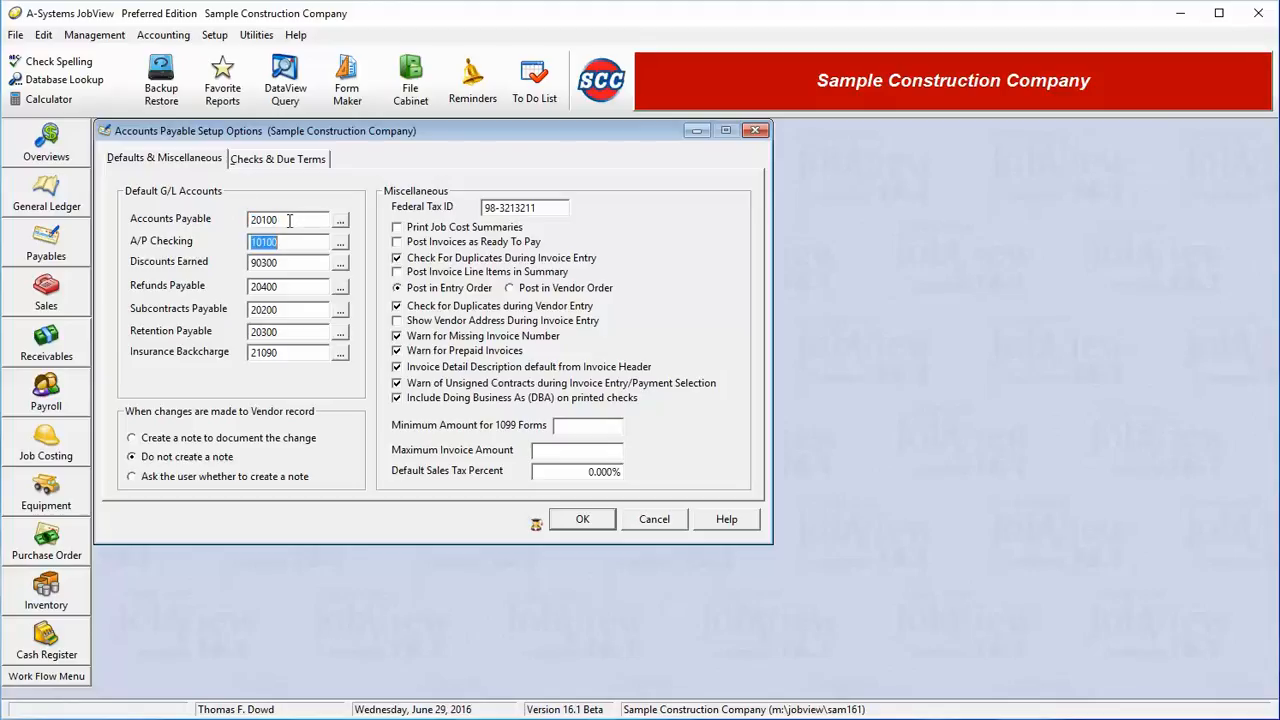
{"action": "key", "text": "Tab"}
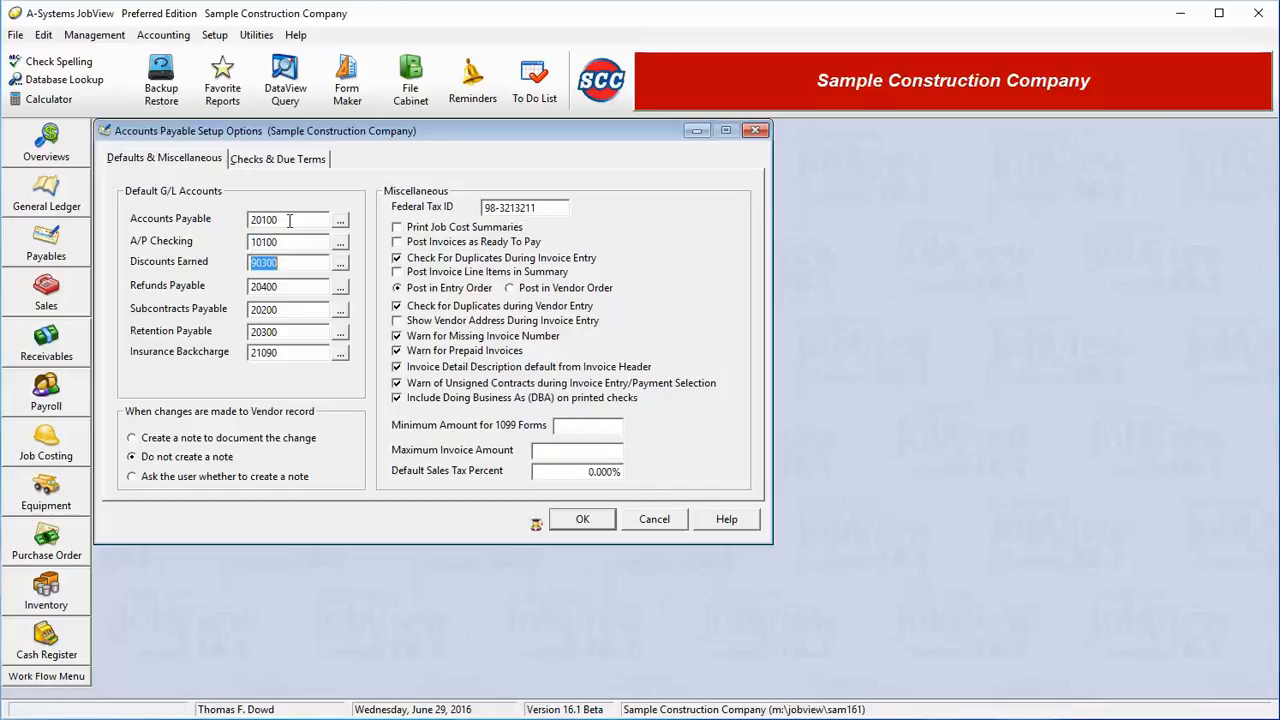
{"action": "key", "text": "Tab"}
{"action": "key", "text": "Tab"}
{"action": "key", "text": "Tab"}
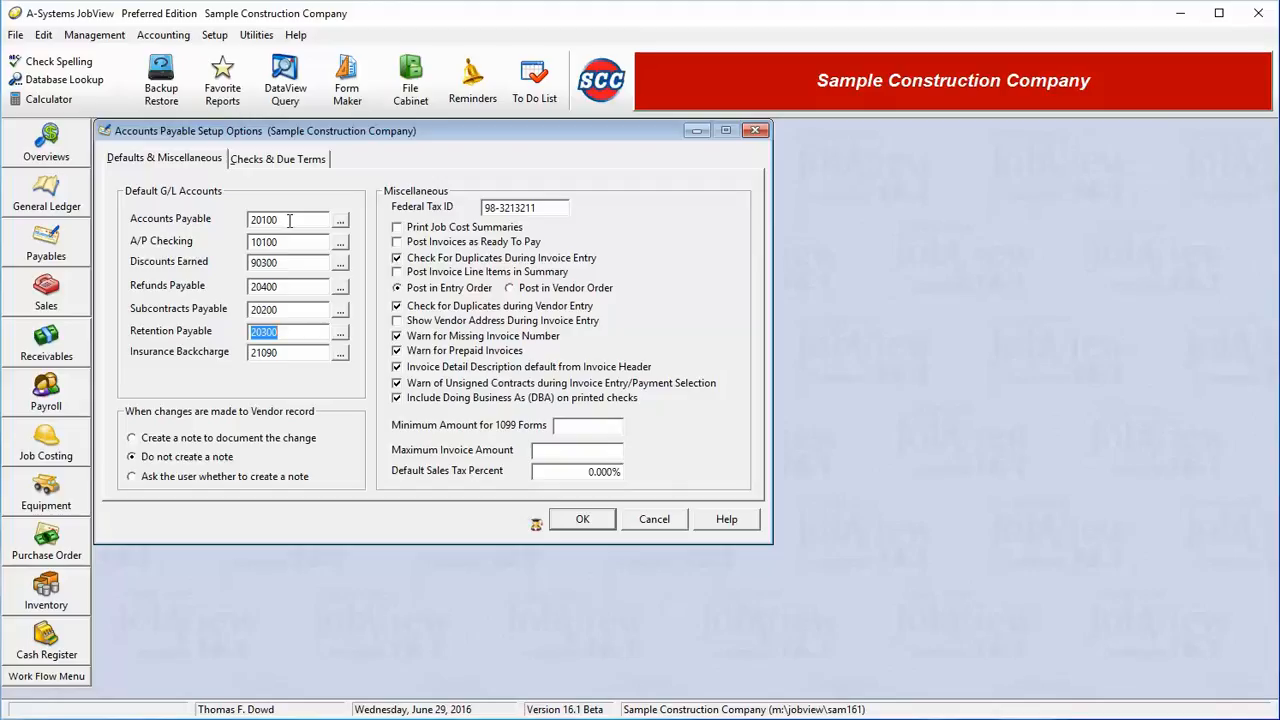
{"action": "key", "text": "Tab"}
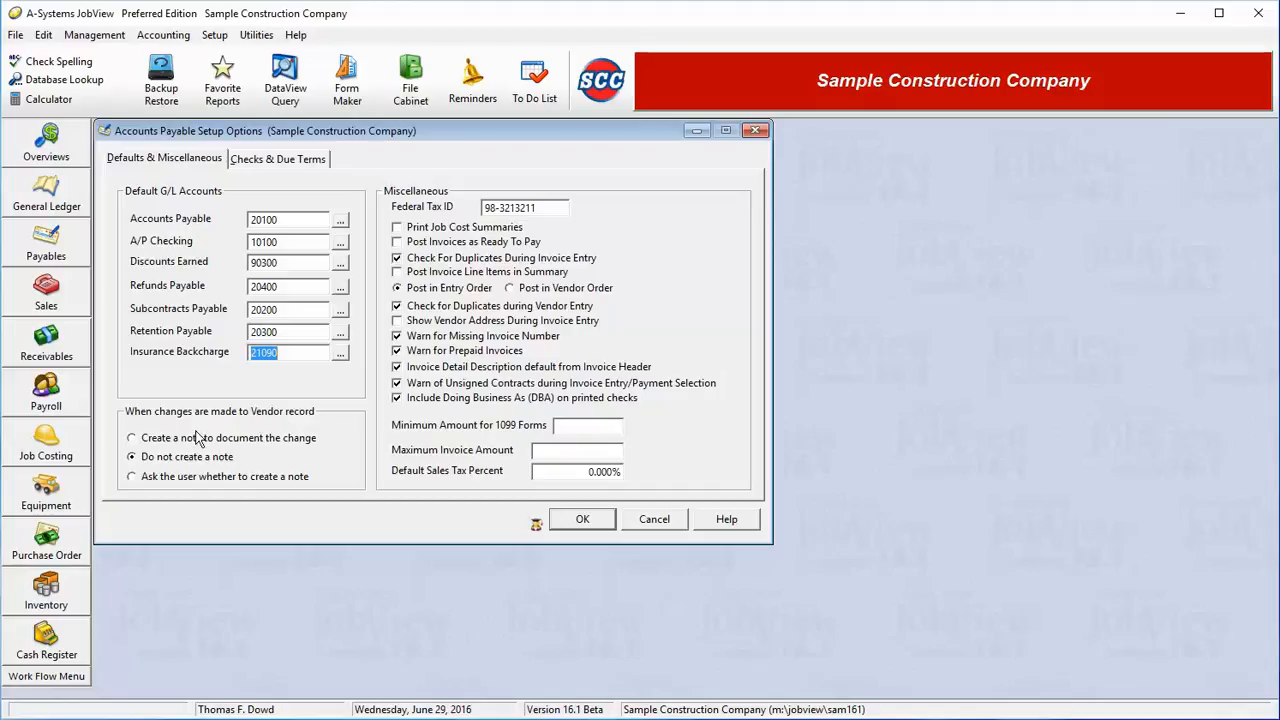
- Review the note-creation choices for vendor record changes and the company's Federal Tax ID field
{"action": "left_click", "coordinate": [157, 479]}
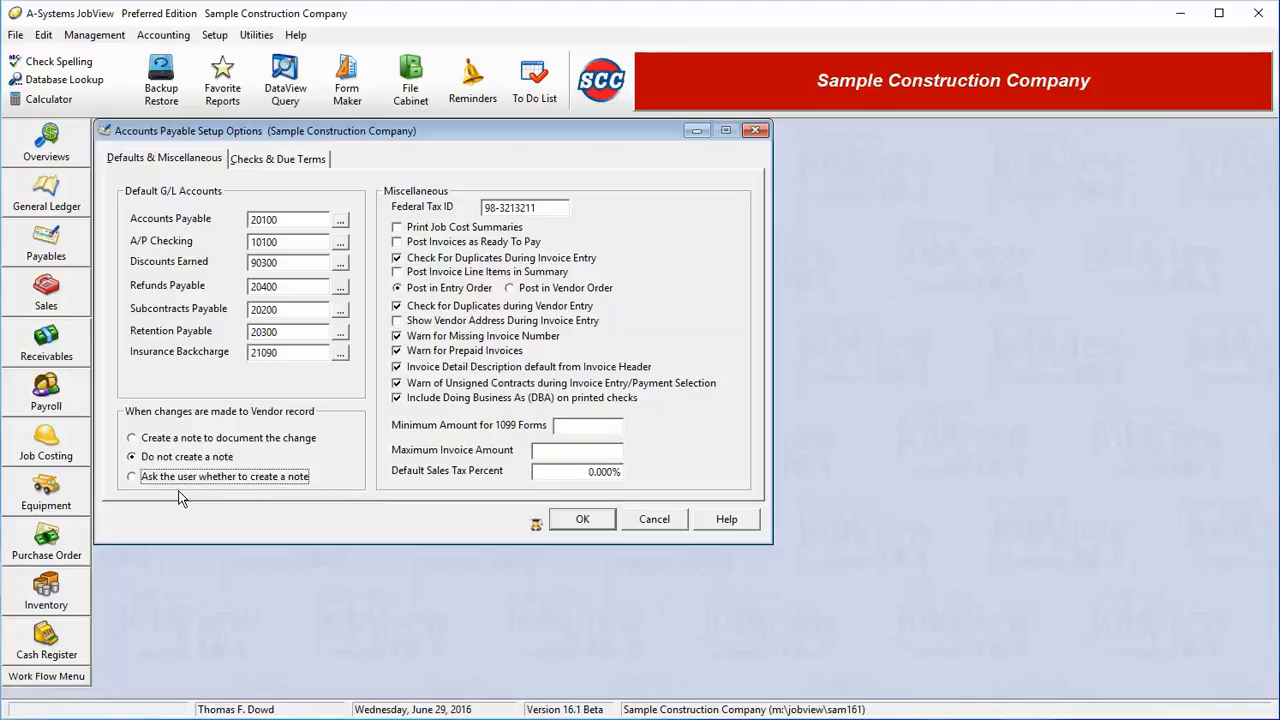
{"action": "left_click_drag", "start_coordinate": [544, 209], "coordinate": [446, 220]}
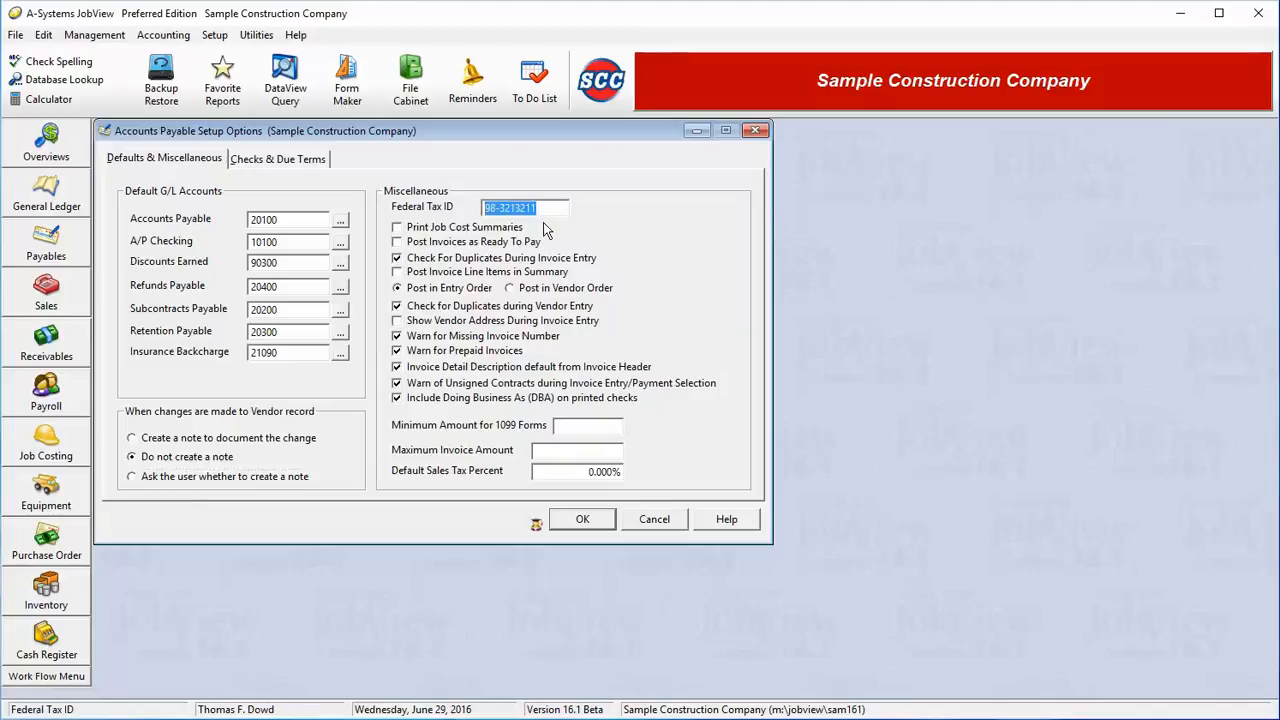
{"action": "key", "text": "Tab"}
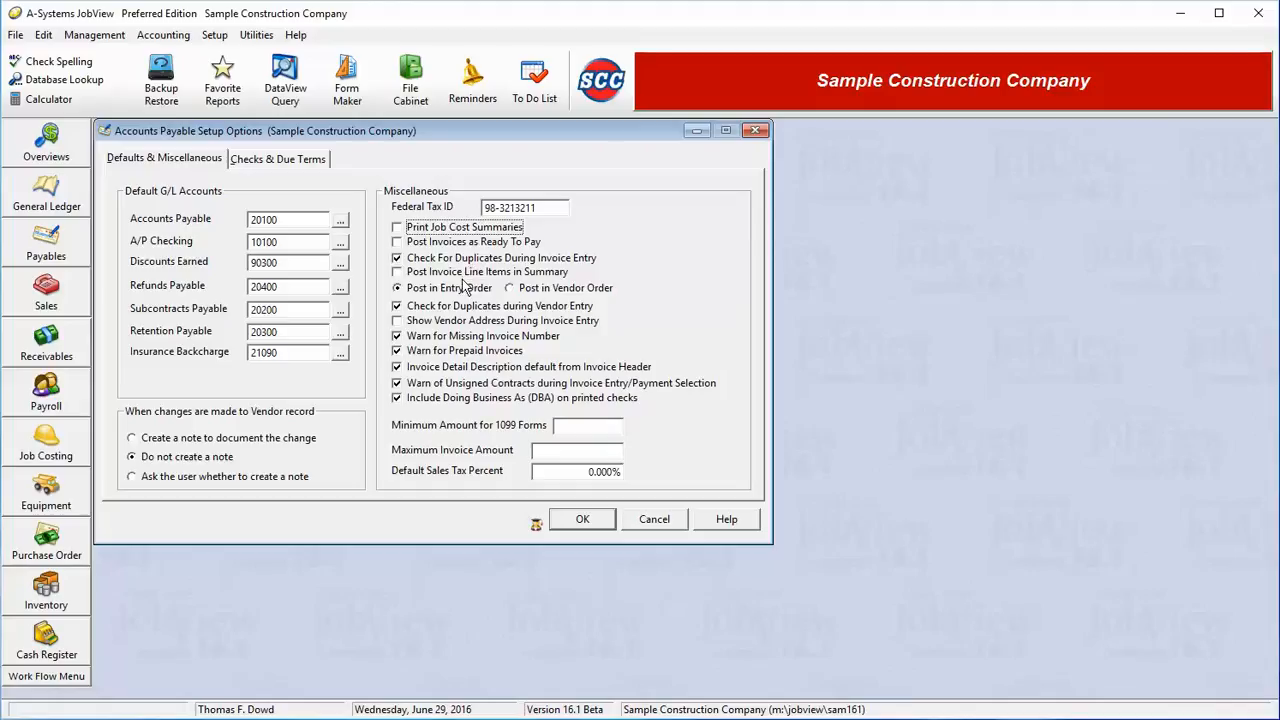
- Review the invoice posting options: ready to pay, duplicate check during invoice entry, line items in summary, and entry or vendor order
{"action": "double_click", "coordinate": [454, 241]}
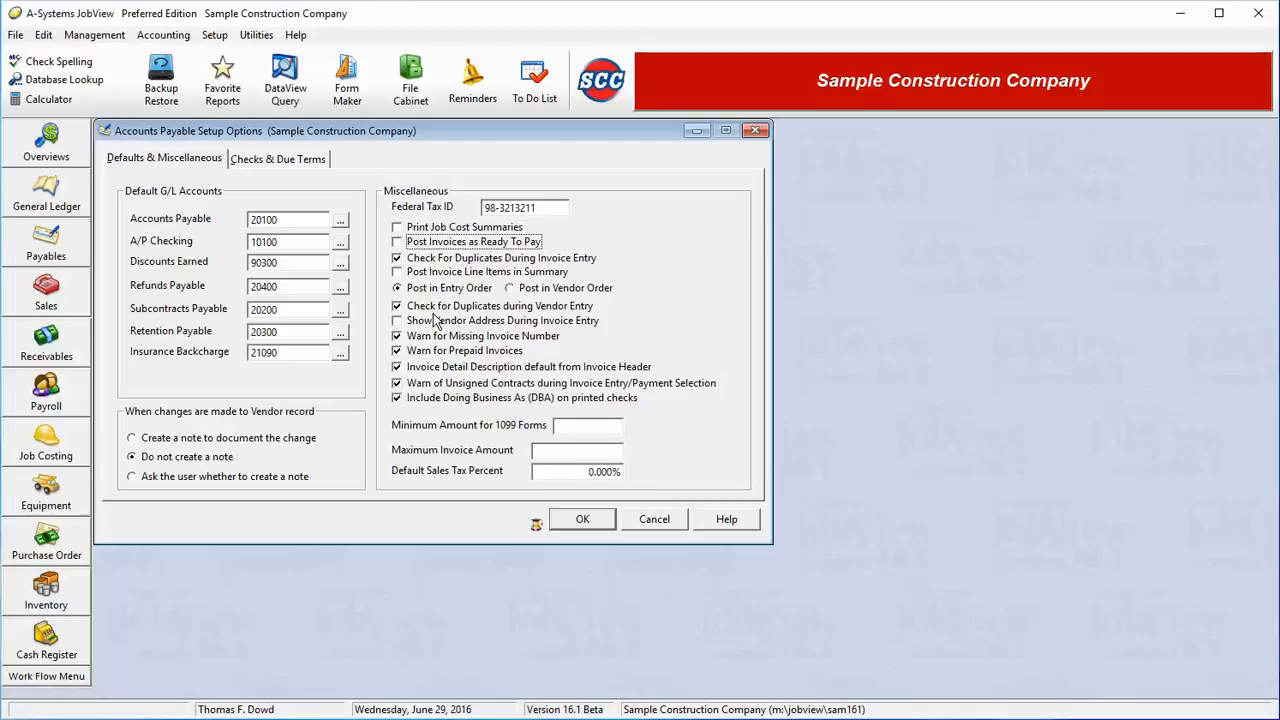
{"action": "left_click", "coordinate": [473, 261]}
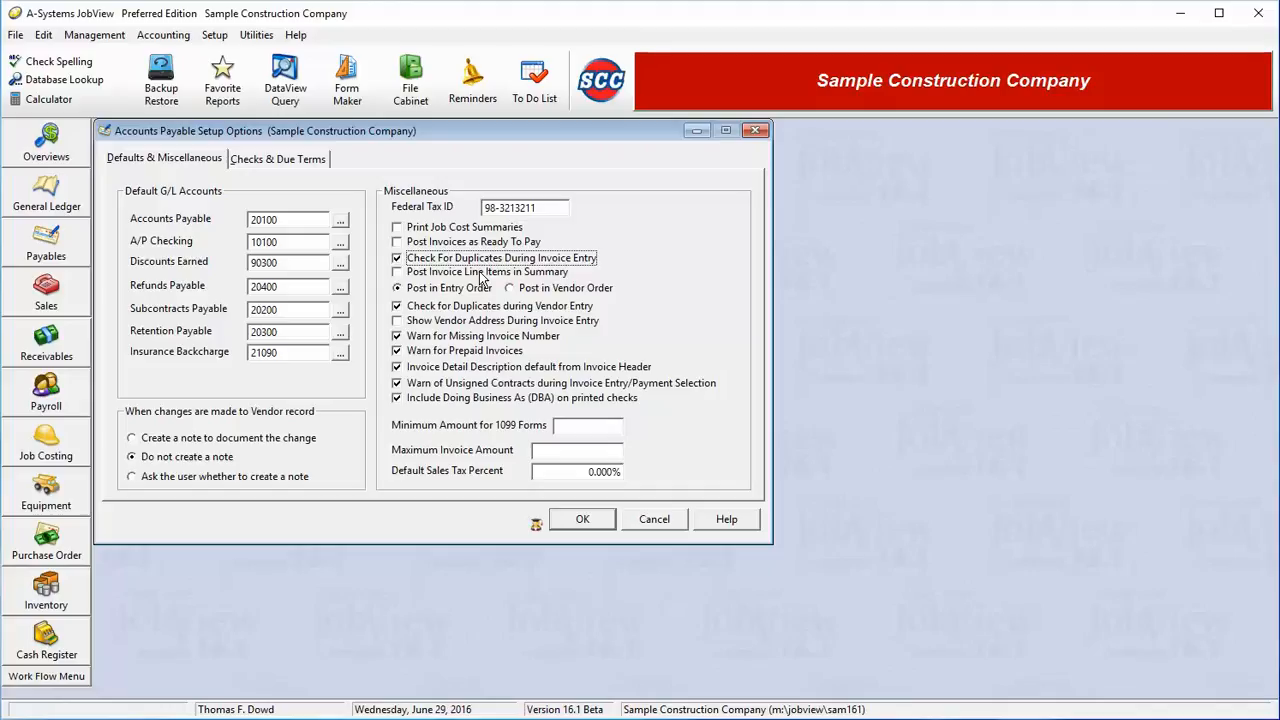
{"action": "key", "text": "Tab"}
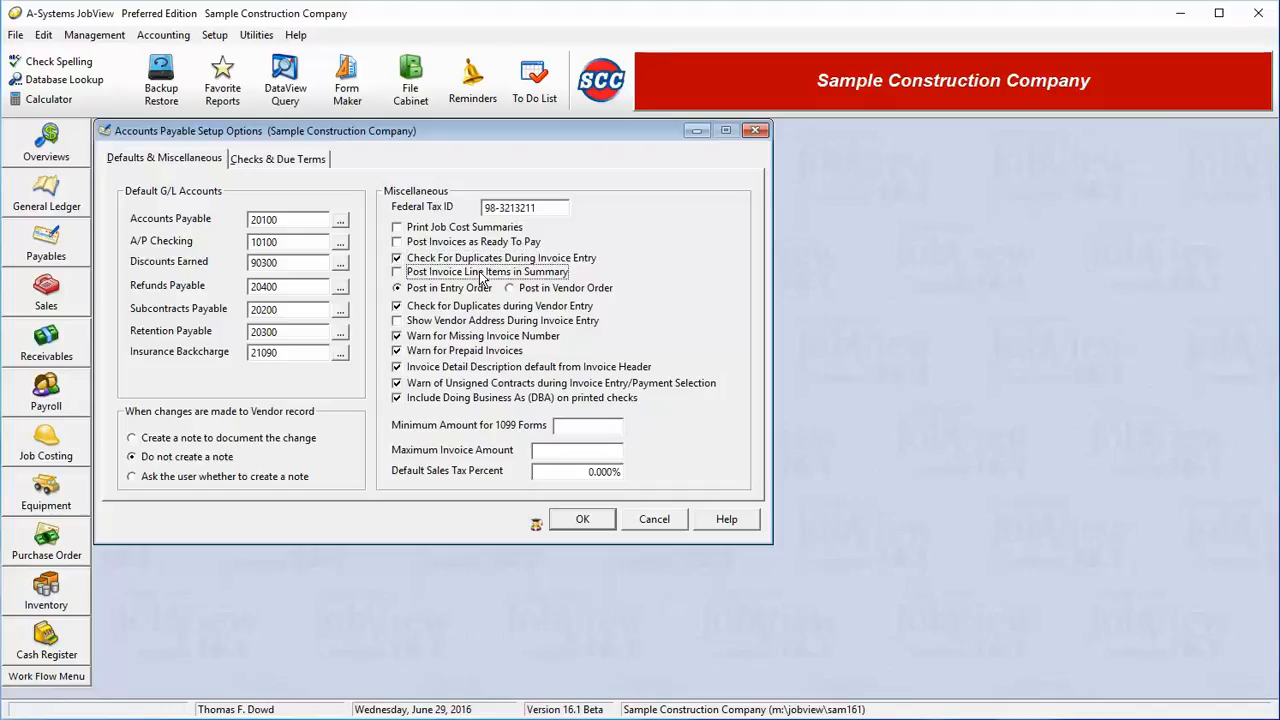
{"action": "left_click", "coordinate": [467, 280]}
{"action": "left_click", "coordinate": [467, 280]}
{"action": "left_click", "coordinate": [466, 292]}
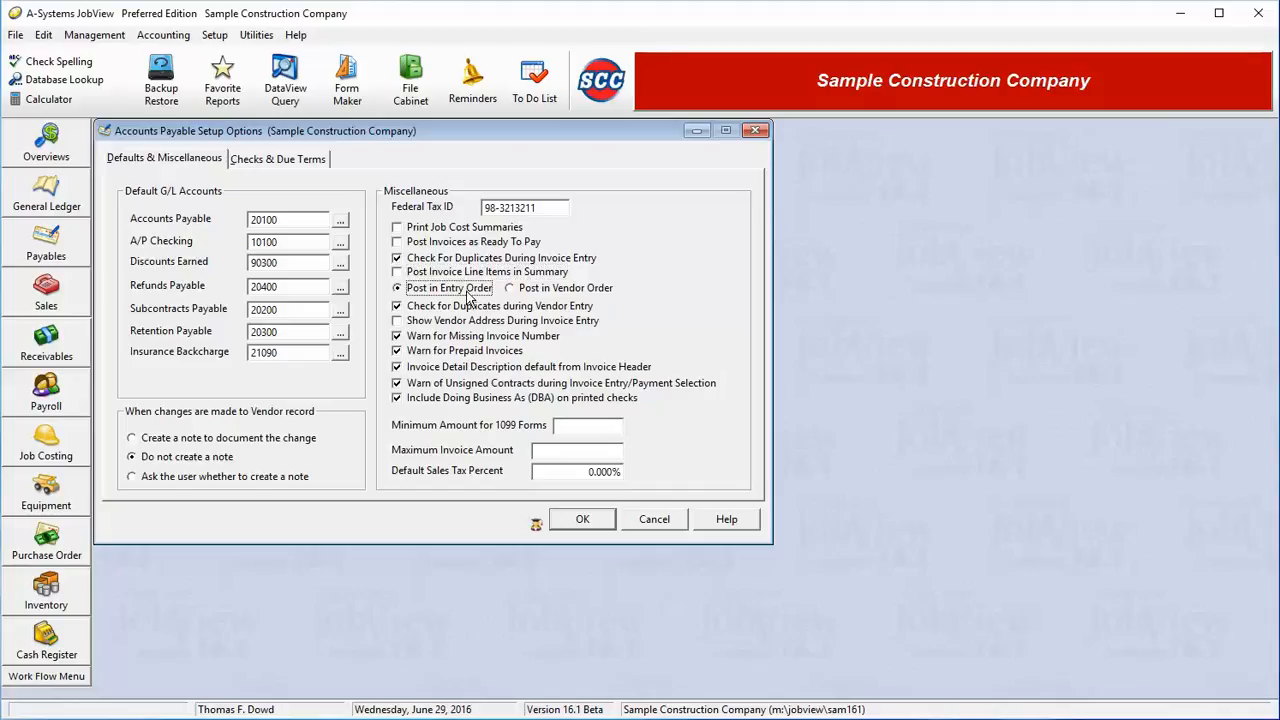
{"action": "left_click", "coordinate": [538, 298]}
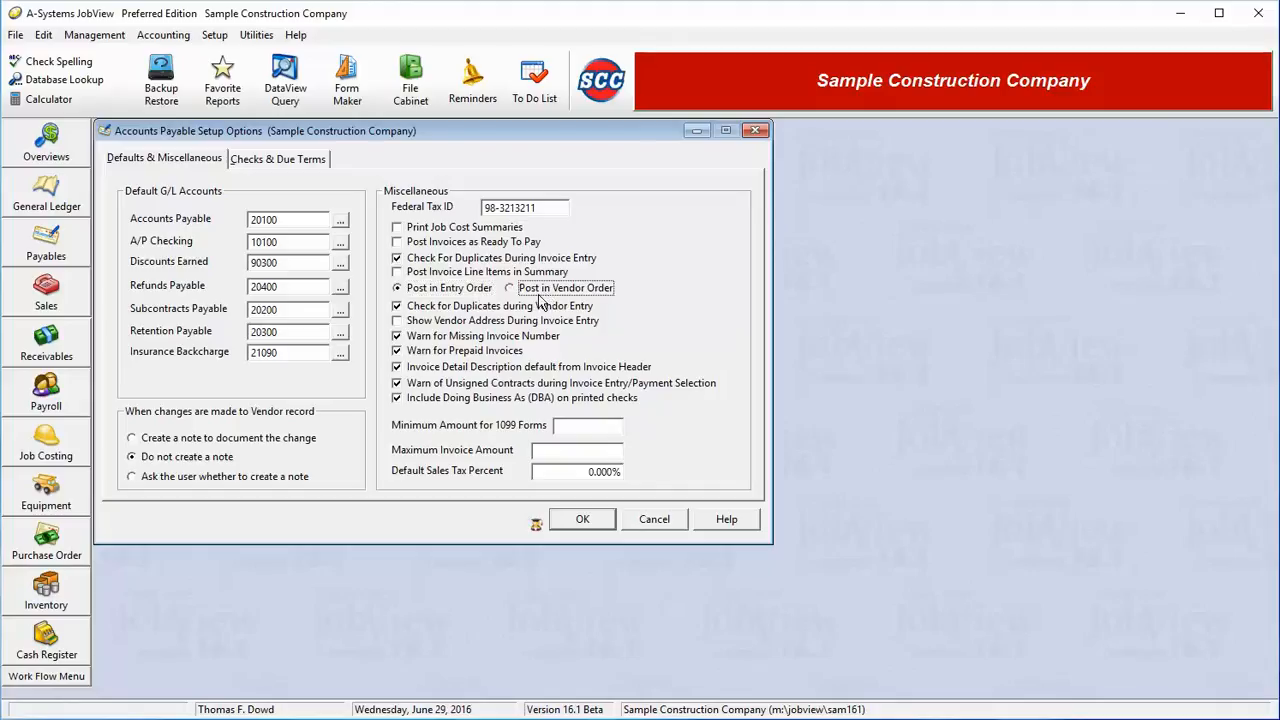
- Review the vendor duplicate check, vendor address display, and the warnings for missing invoice numbers and prepaid invoices
{"action": "left_click", "coordinate": [463, 312]}
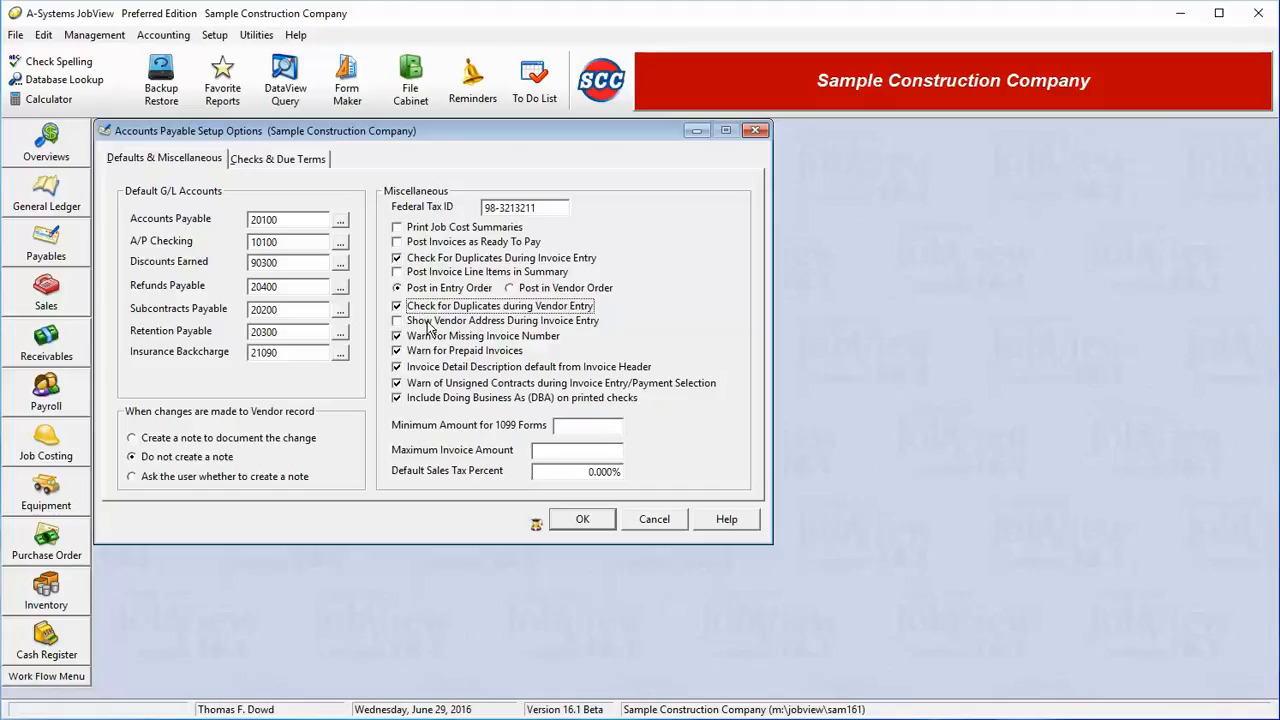
{"action": "key", "text": "Tab"}
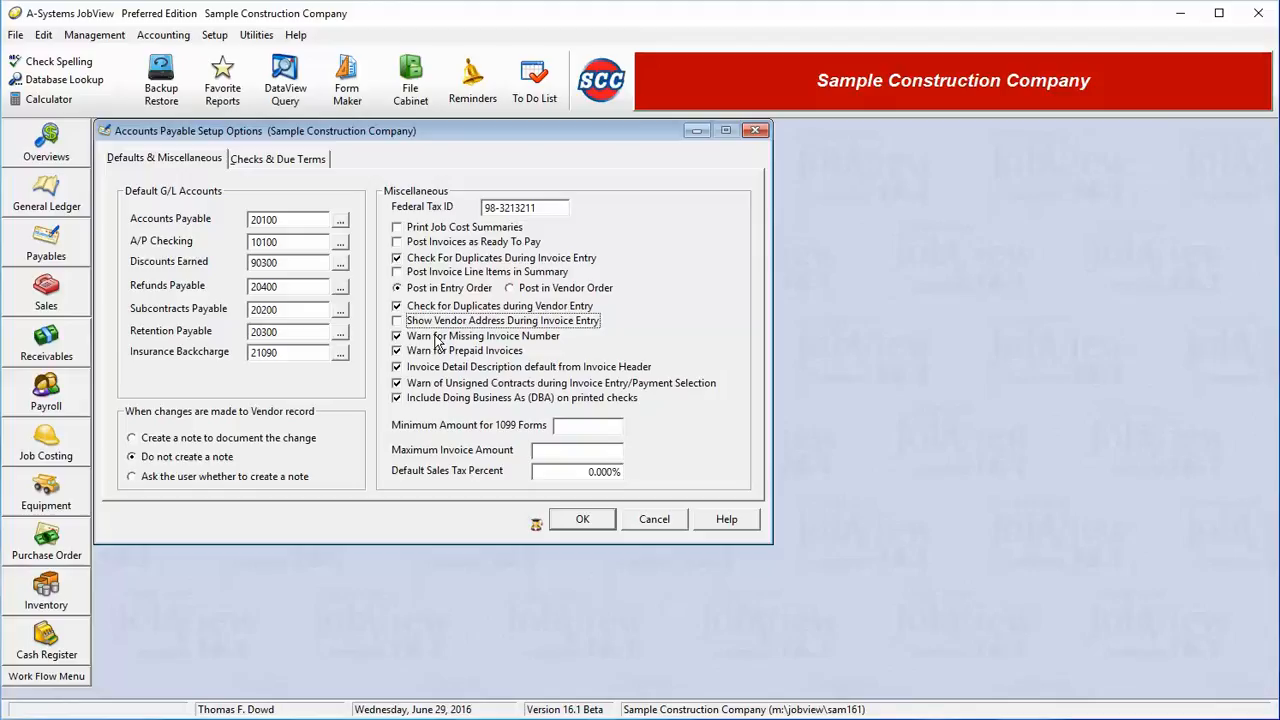
{"action": "left_click", "coordinate": [430, 338]}
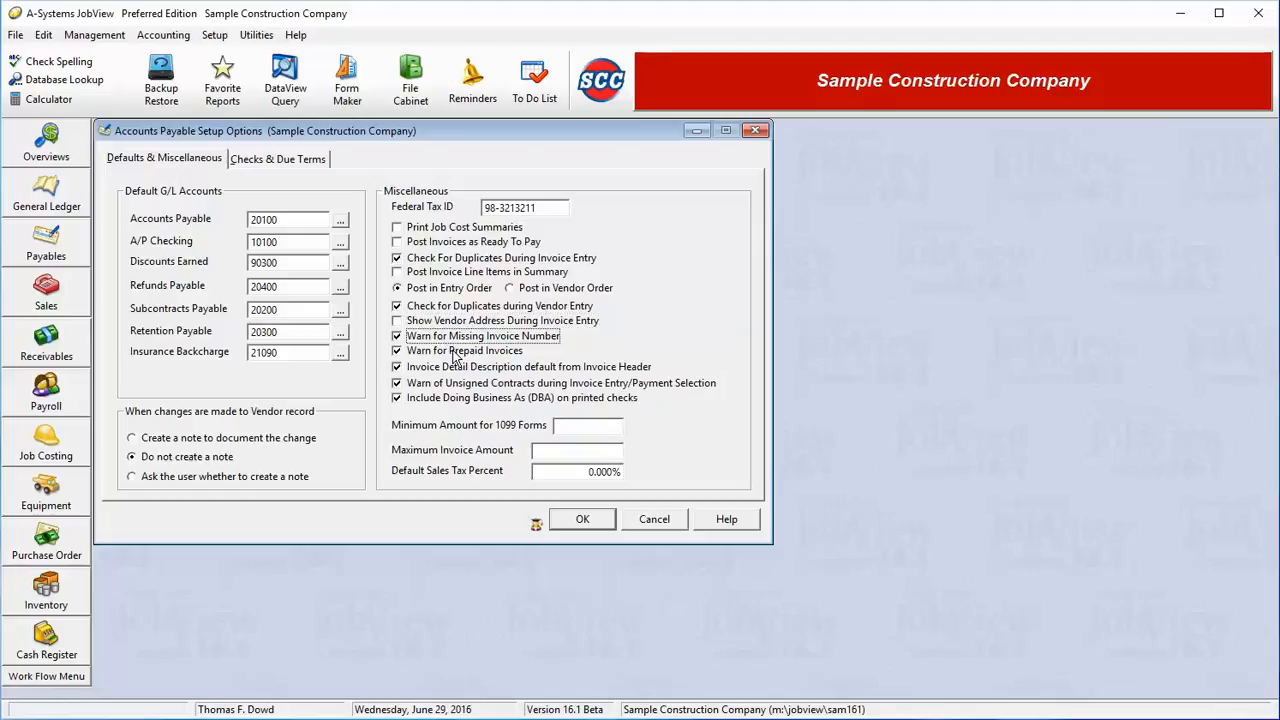
{"action": "left_click", "coordinate": [456, 352]}
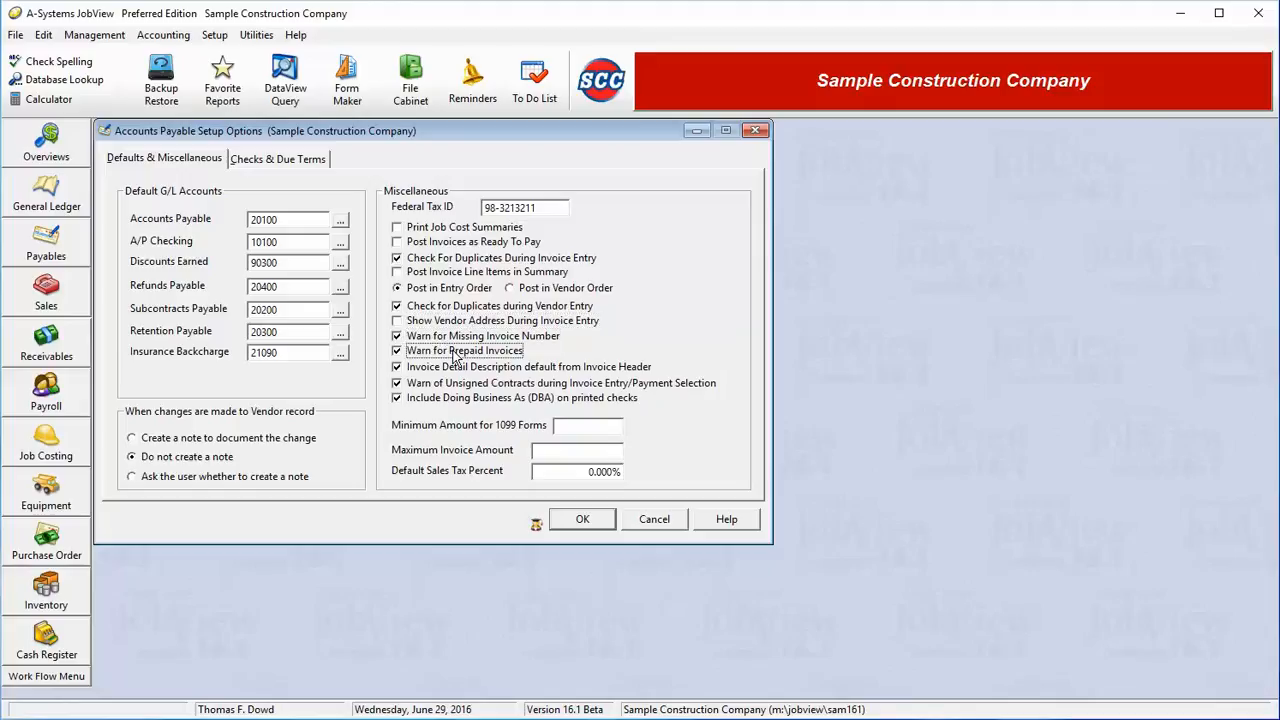
{"action": "left_click", "coordinate": [546, 338]}
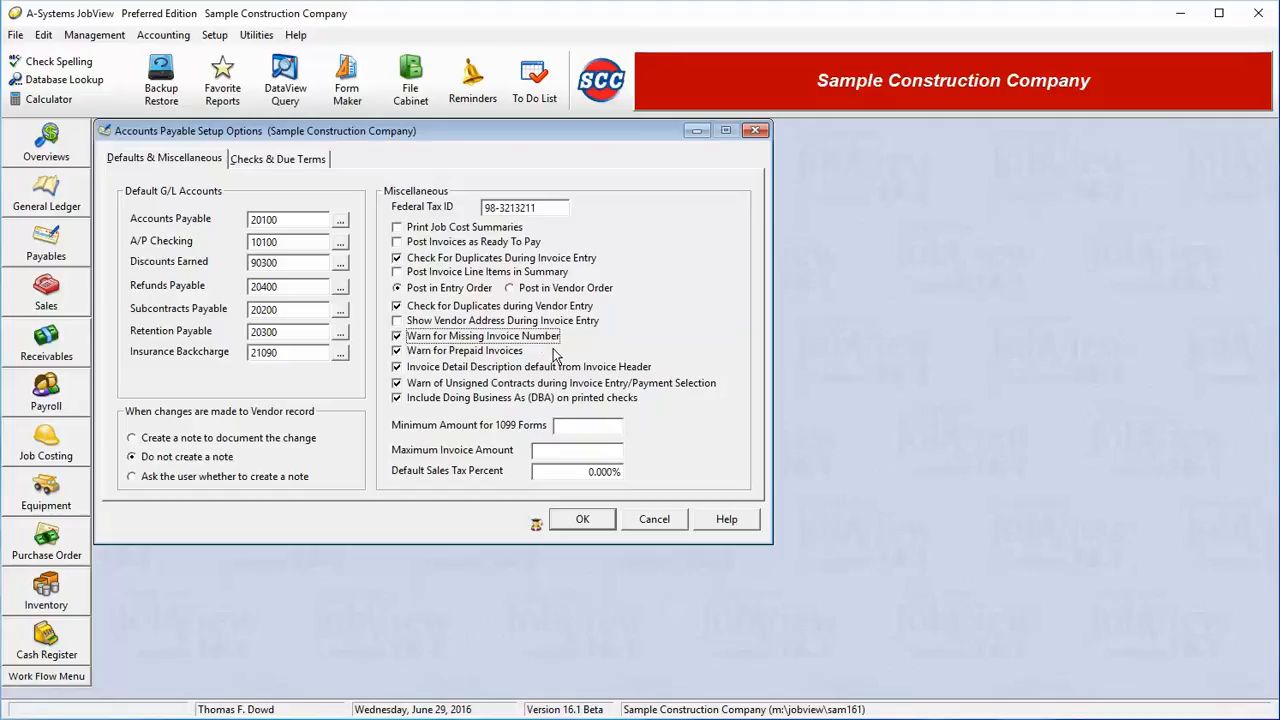
{"action": "left_click", "coordinate": [518, 352]}
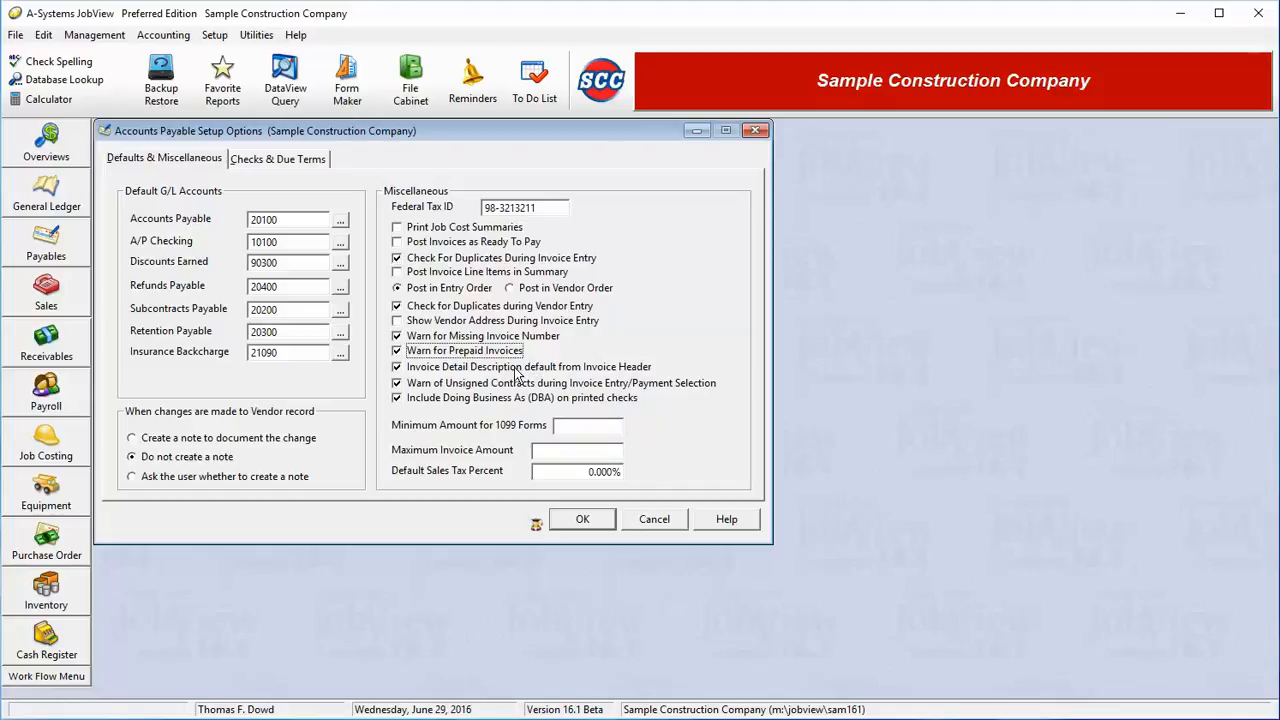
- Review the invoice description default, unsigned contract warning, DBA printing, minimum 1099 amount and maximum invoice amount settings
{"action": "key", "text": "Tab"}
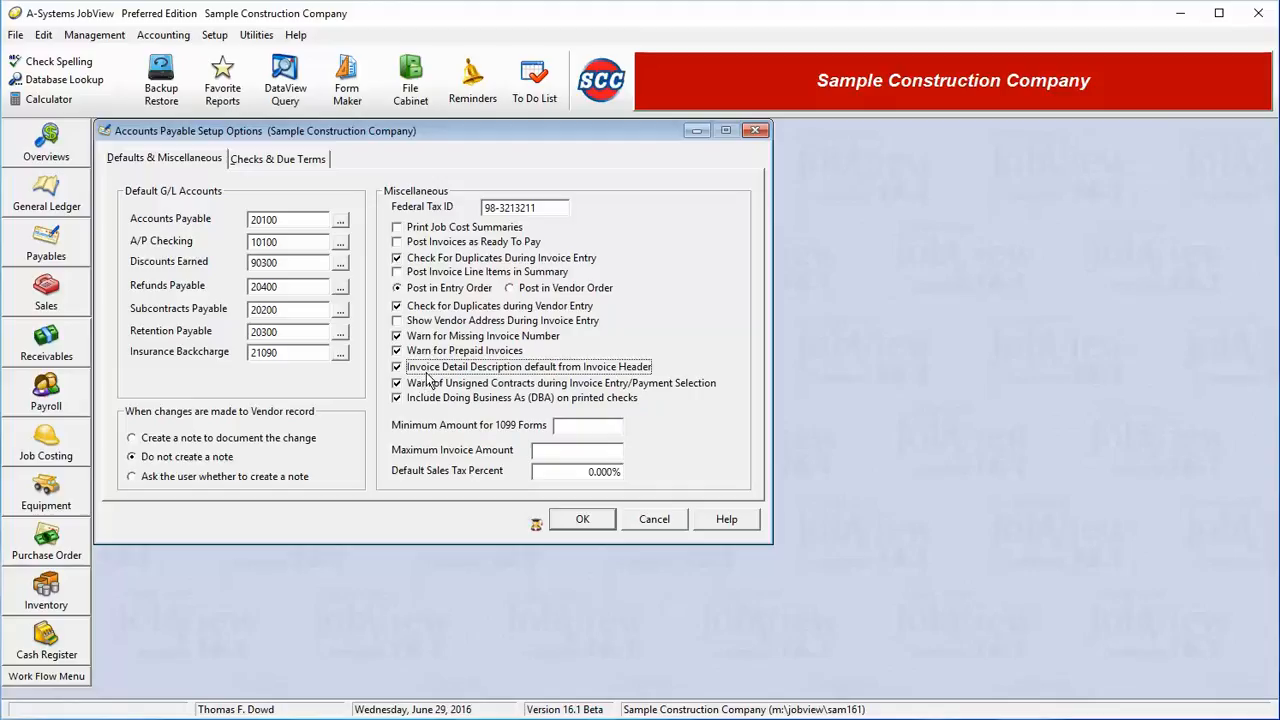
{"action": "key", "text": "Tab"}
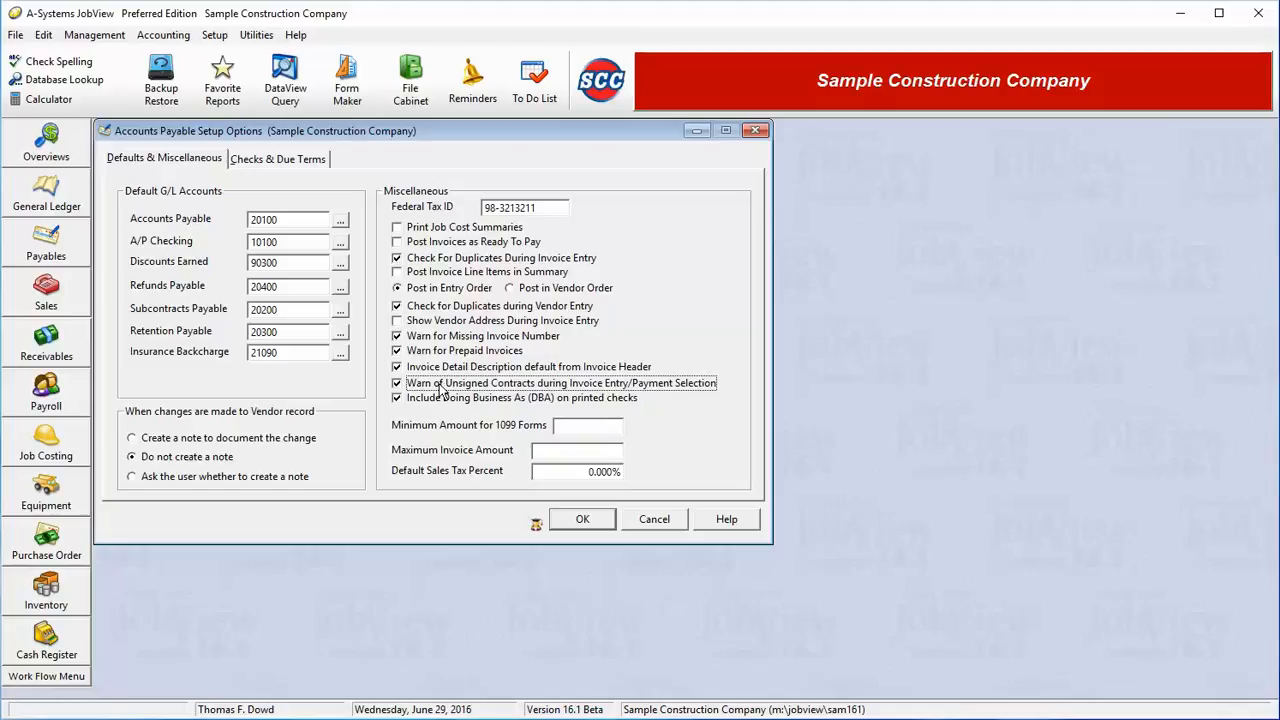
{"action": "key", "text": "Tab"}
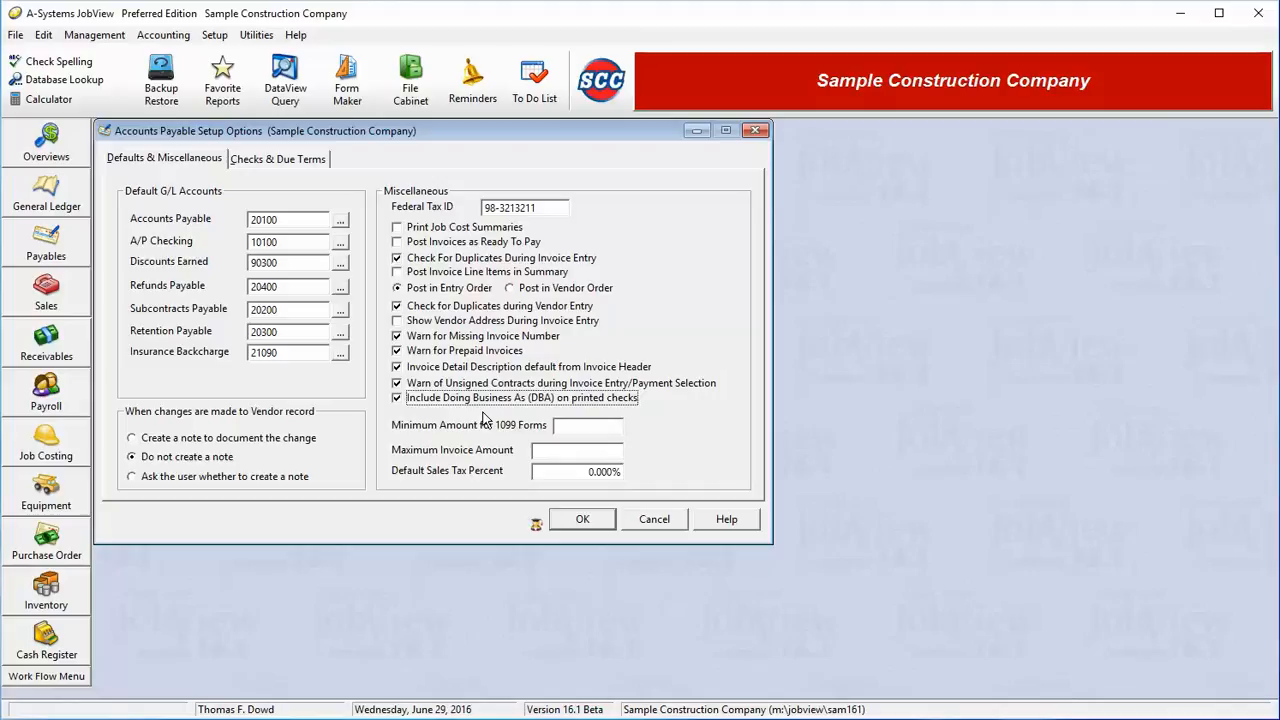
{"action": "left_click", "coordinate": [577, 432]}
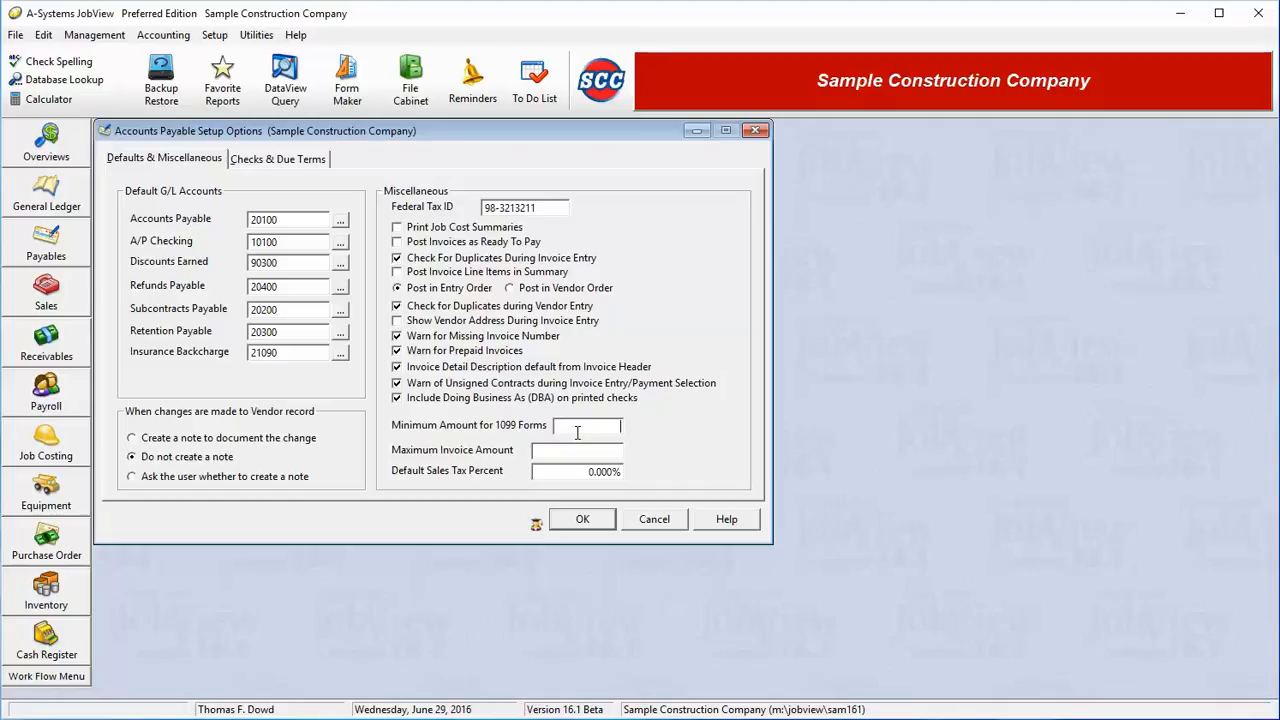
{"action": "left_click", "coordinate": [598, 452]}
- Preview check formats such as 9025, 9039L and 9085, and set the accounts payable check format to FormMaker
{"action": "left_click", "coordinate": [310, 160]}
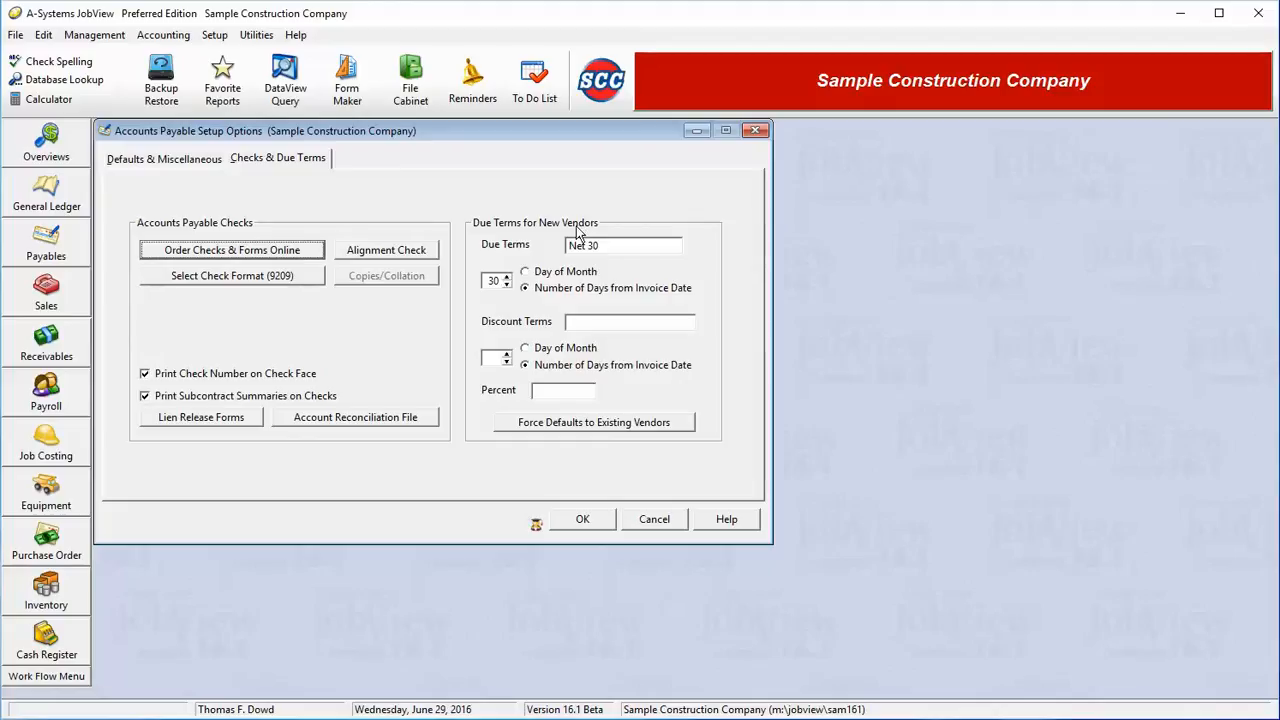
{"action": "left_click", "coordinate": [312, 279]}
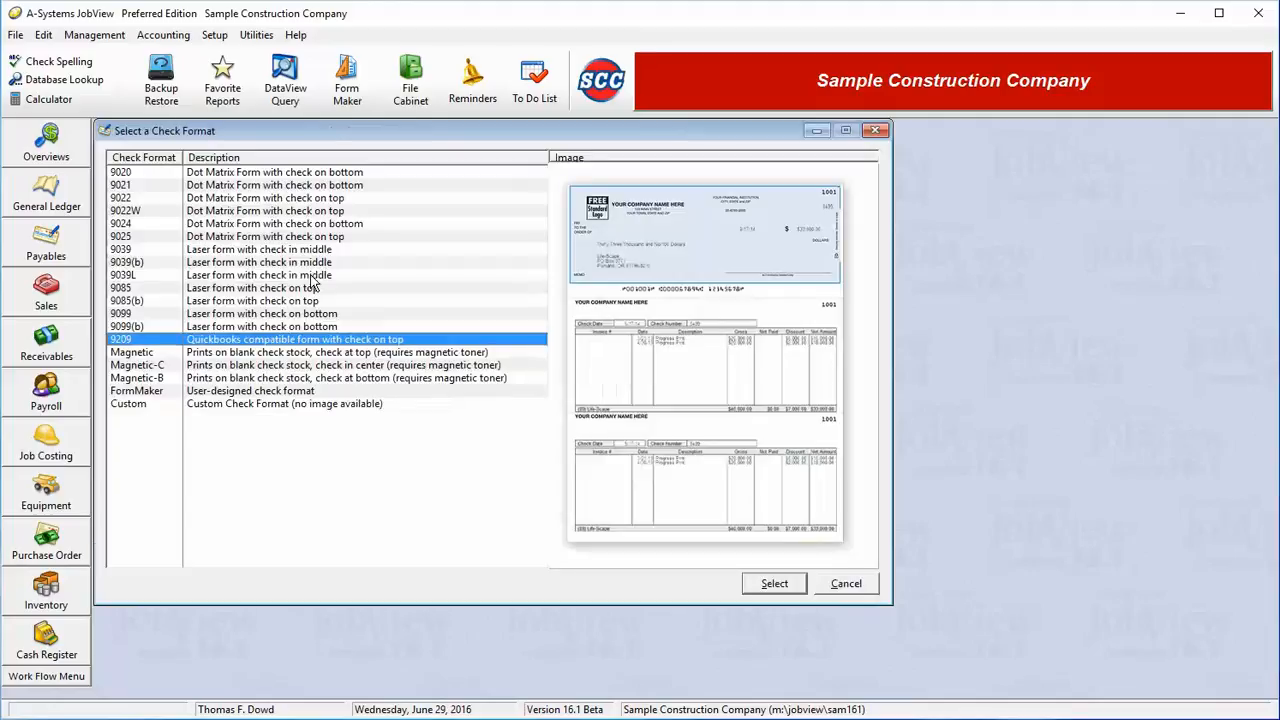
{"action": "left_click", "coordinate": [262, 239]}
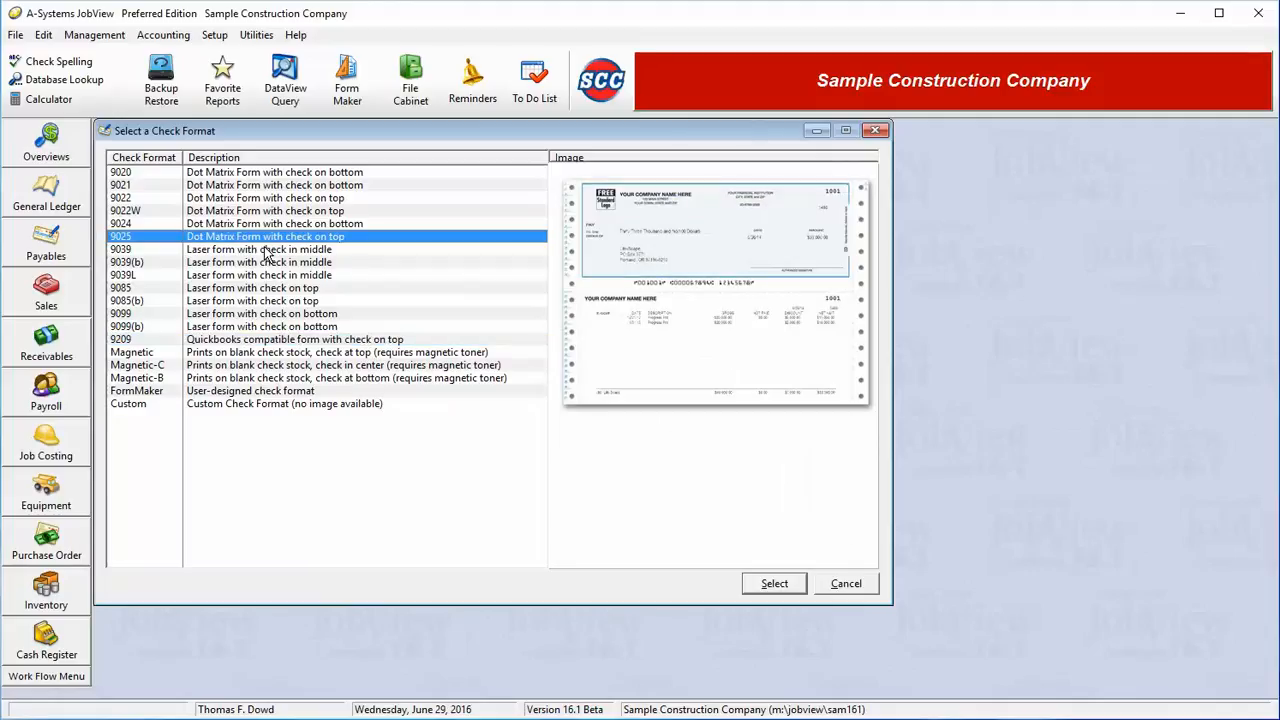
{"action": "left_click", "coordinate": [264, 250]}
{"action": "left_click", "coordinate": [268, 263]}
{"action": "left_click", "coordinate": [270, 276]}
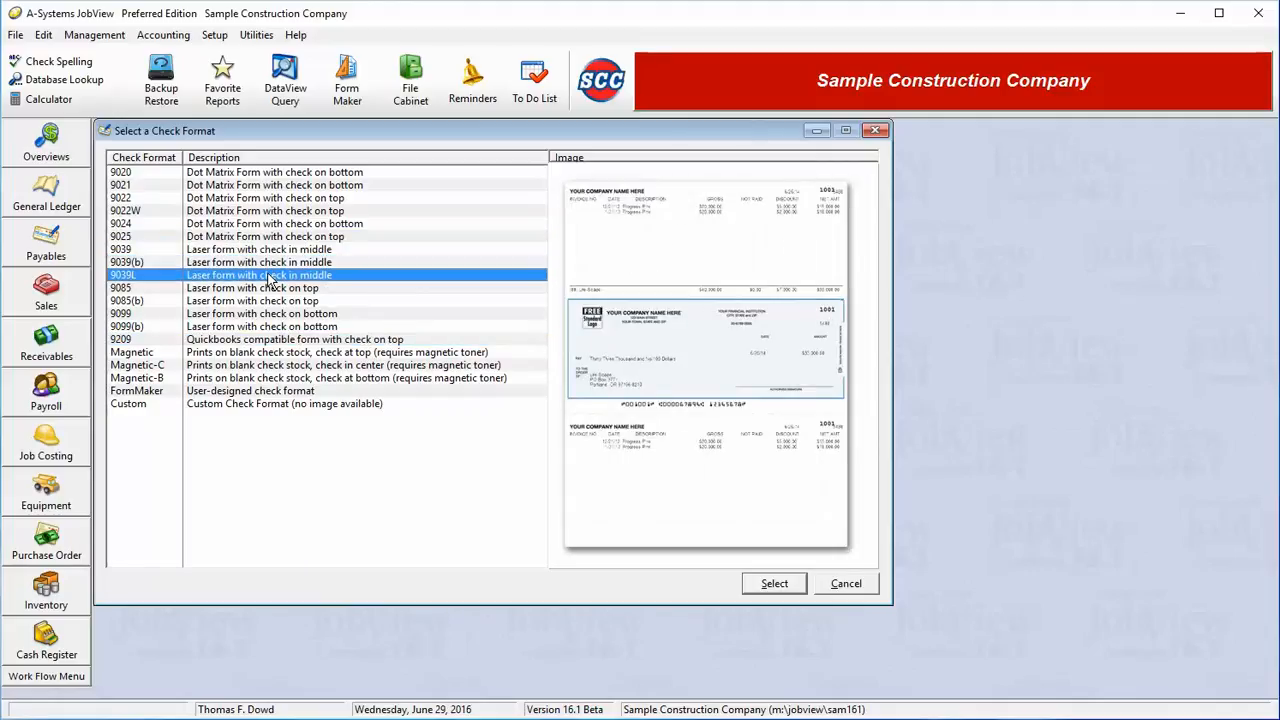
{"action": "left_click", "coordinate": [268, 289]}
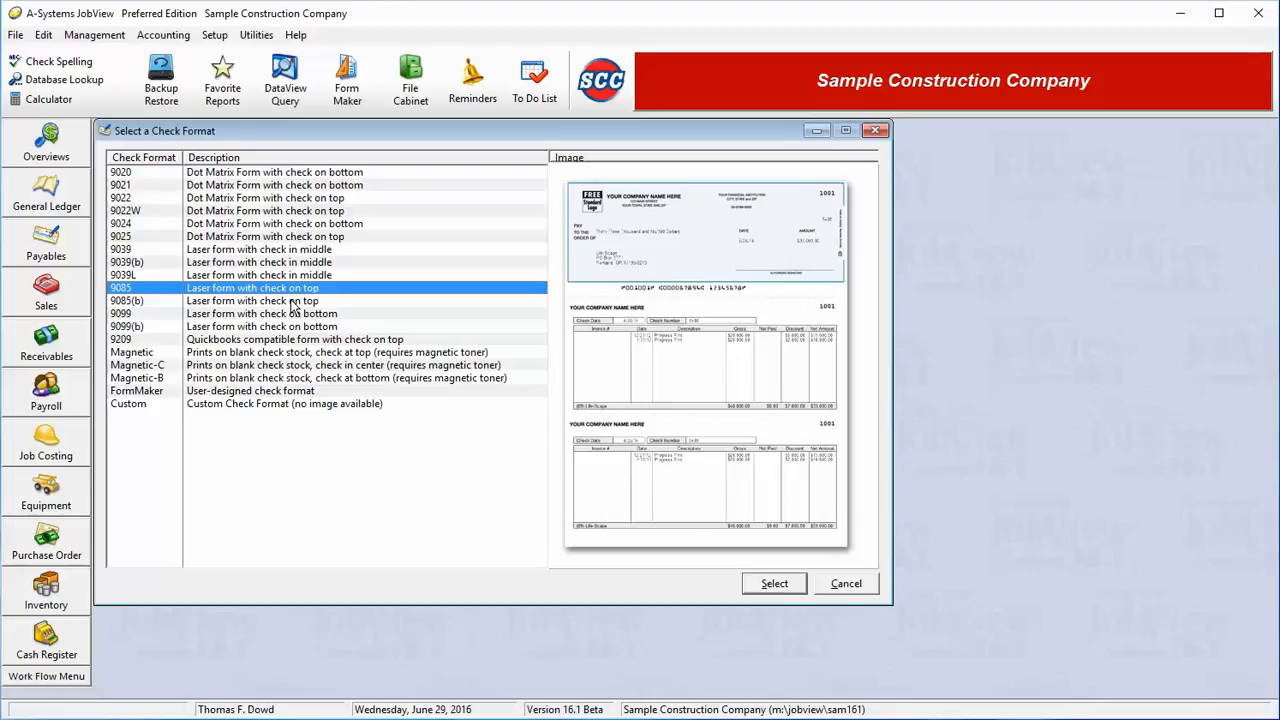
{"action": "left_click", "coordinate": [257, 393]}
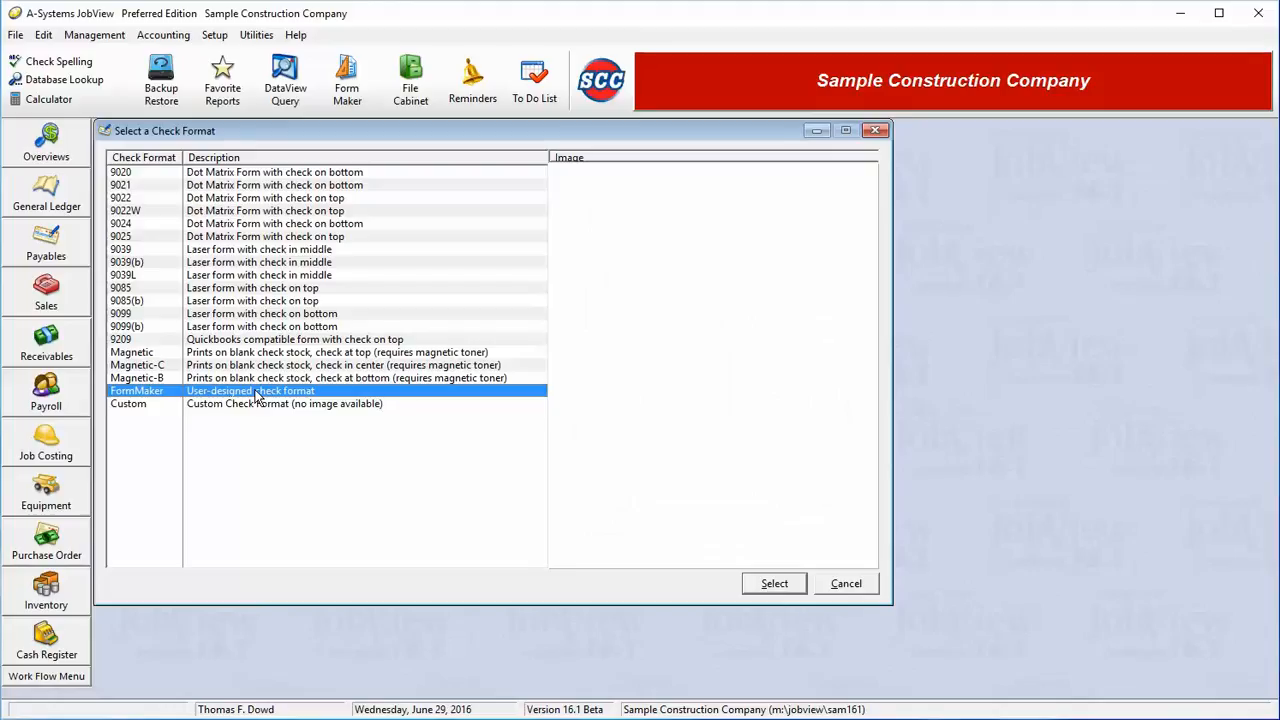
{"action": "left_click", "coordinate": [774, 584]}
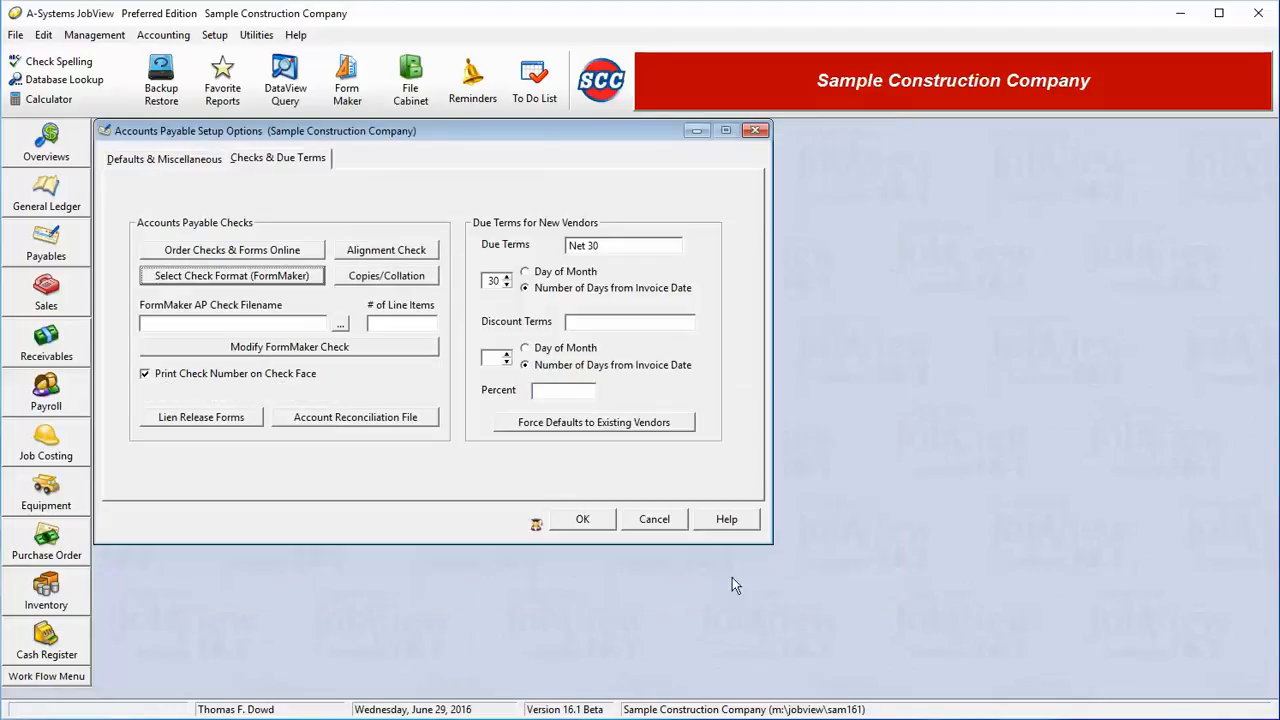
- Look at the file selection for the FormMaker AP check, leave it without choosing a file, and check the number of line items field
{"action": "left_click", "coordinate": [341, 324]}
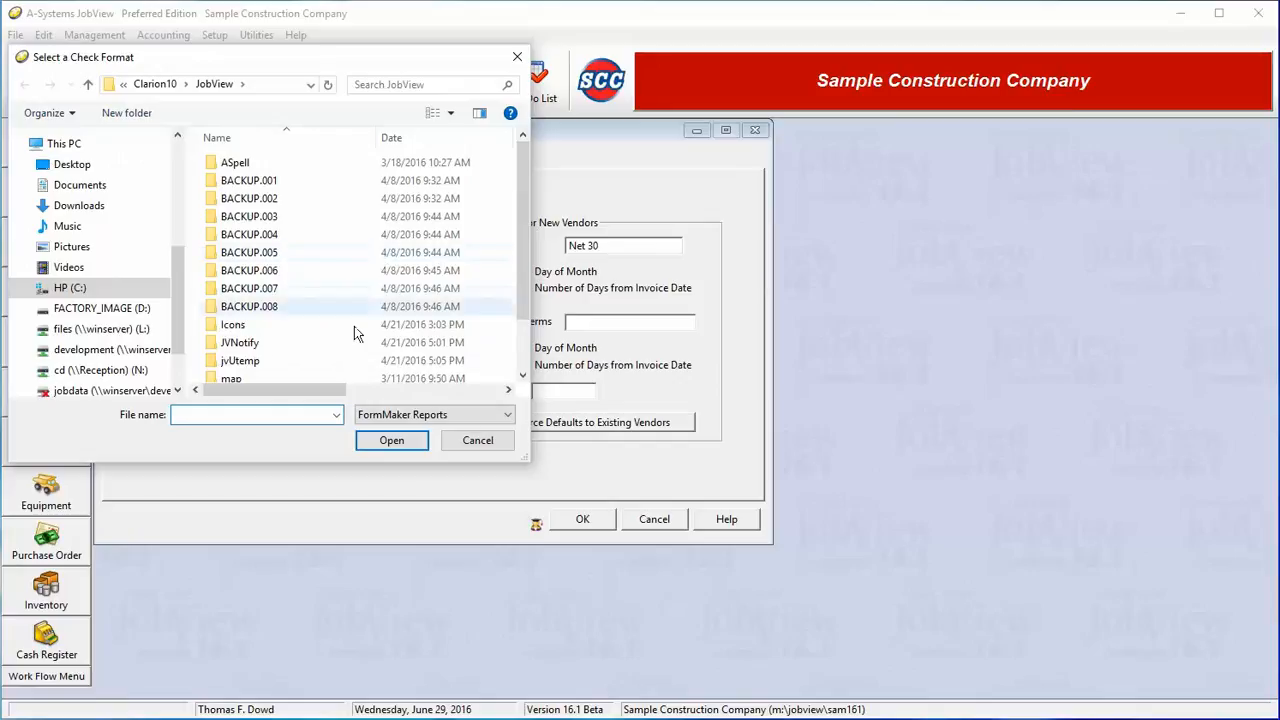
{"action": "left_click", "coordinate": [476, 441]}
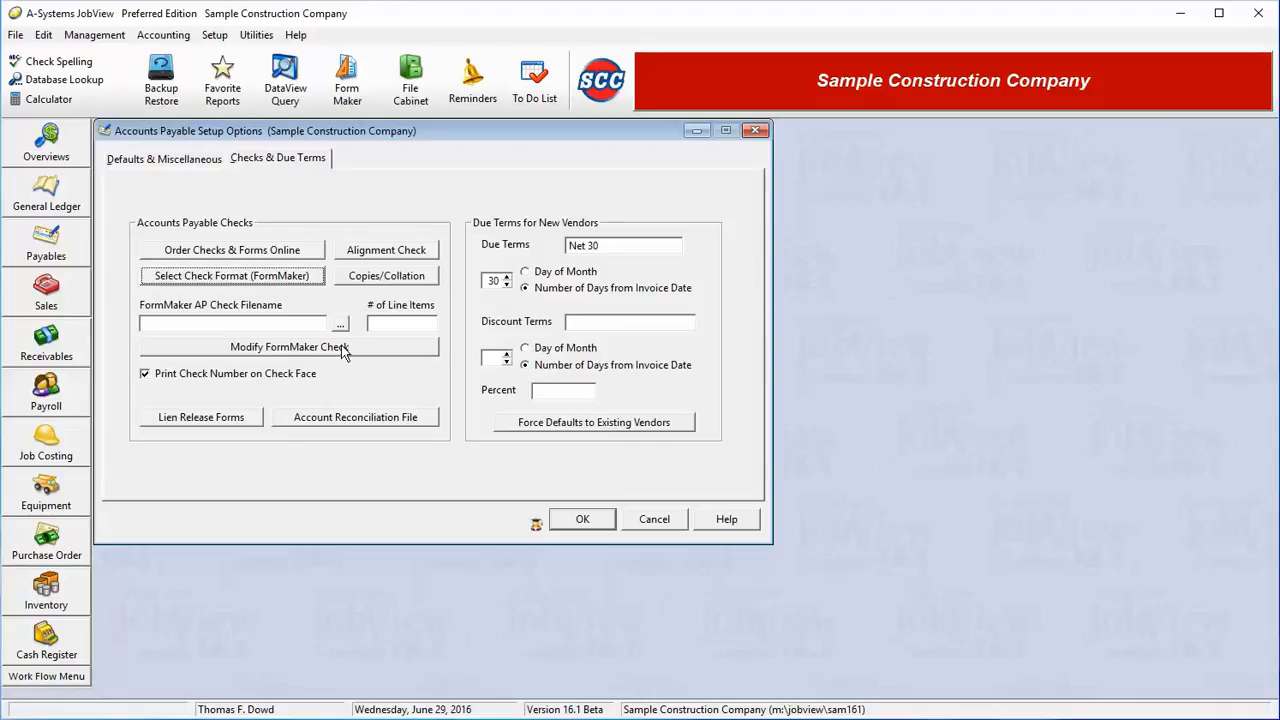
{"action": "left_click", "coordinate": [424, 322]}
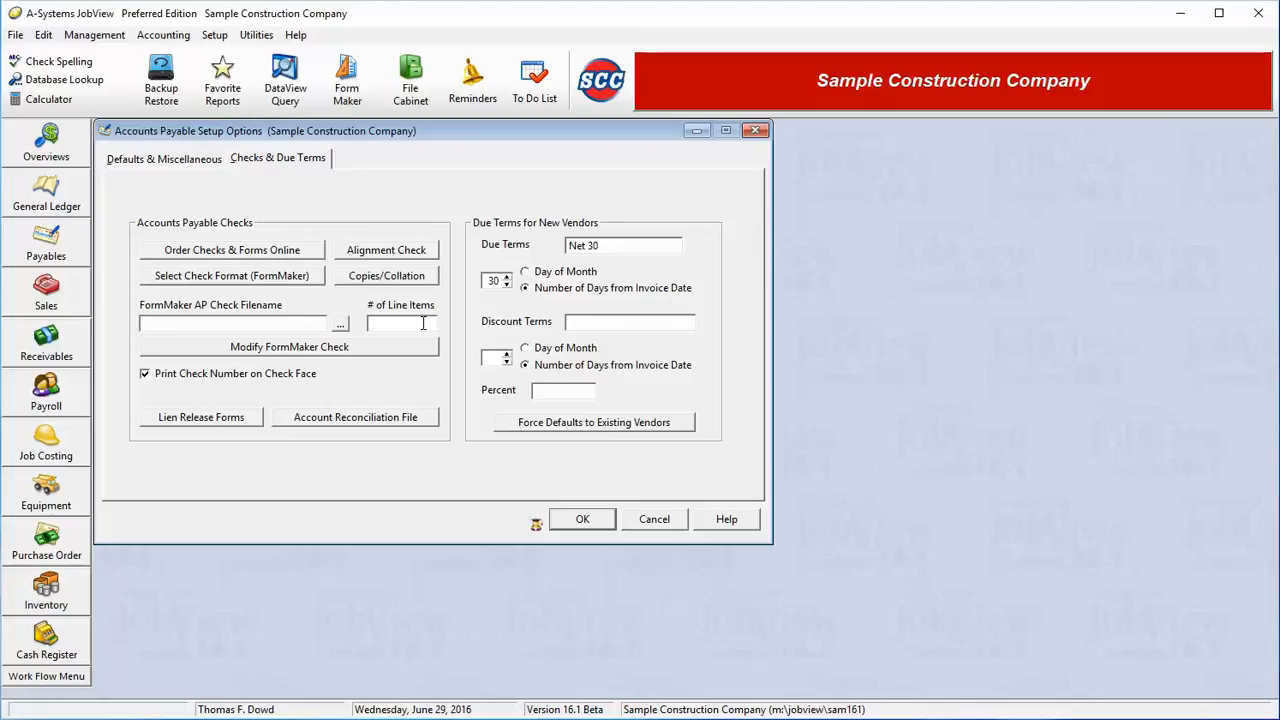
- Change the accounts payable check format to 9085, the laser form with check on top
{"action": "left_click", "coordinate": [290, 278]}
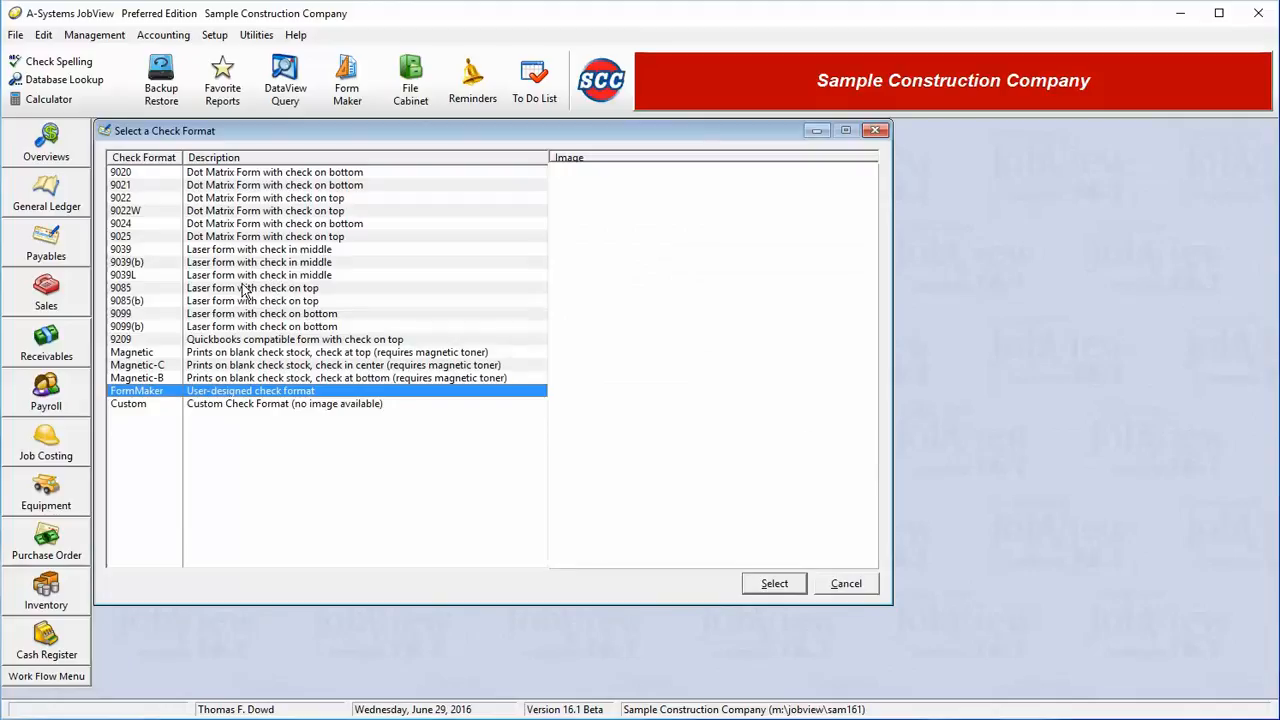
{"action": "left_click", "coordinate": [247, 289]}
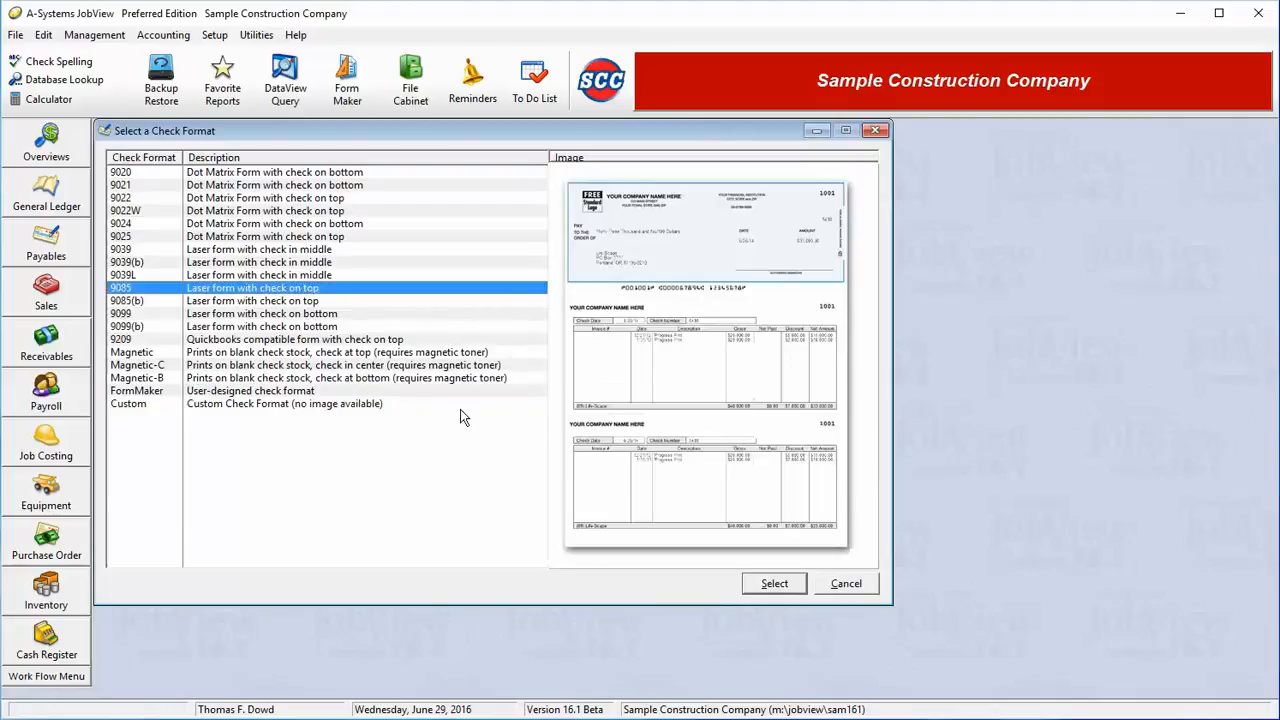
{"action": "left_click", "coordinate": [775, 584]}
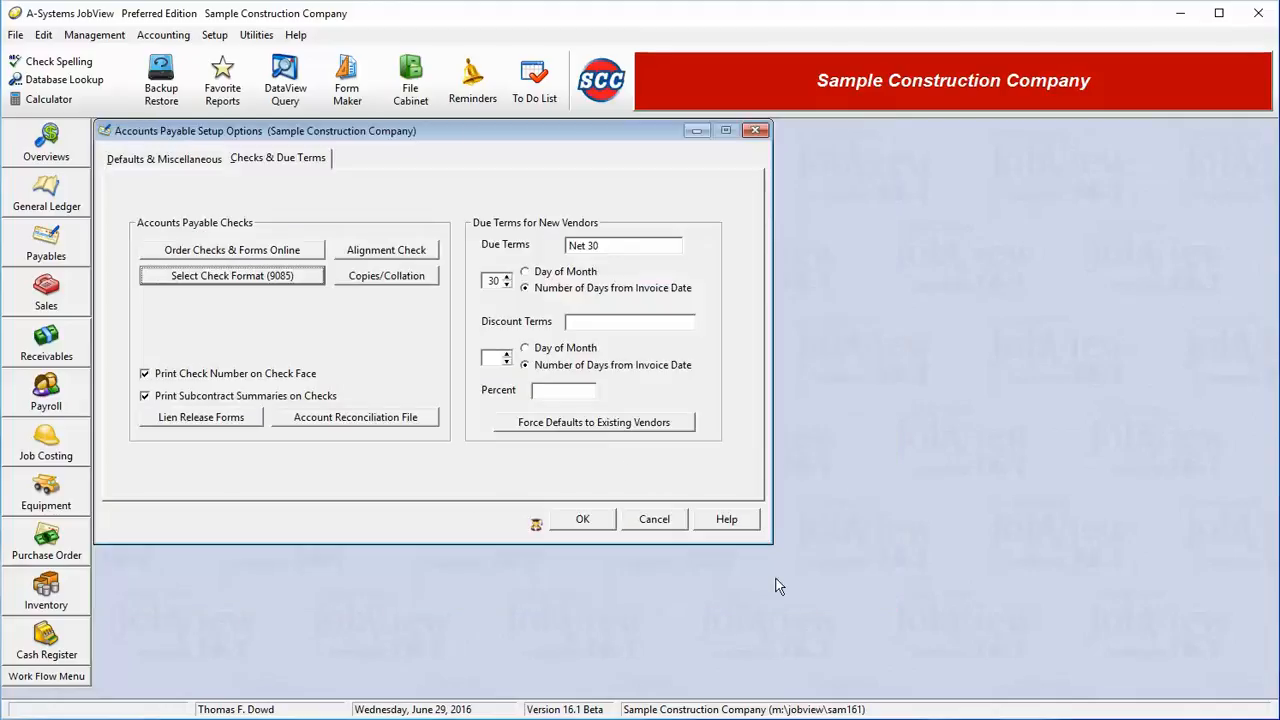
- Try collated printing for the accounts payable check copies, then set the number of copies to 1 with collation off
{"action": "left_click", "coordinate": [390, 276]}
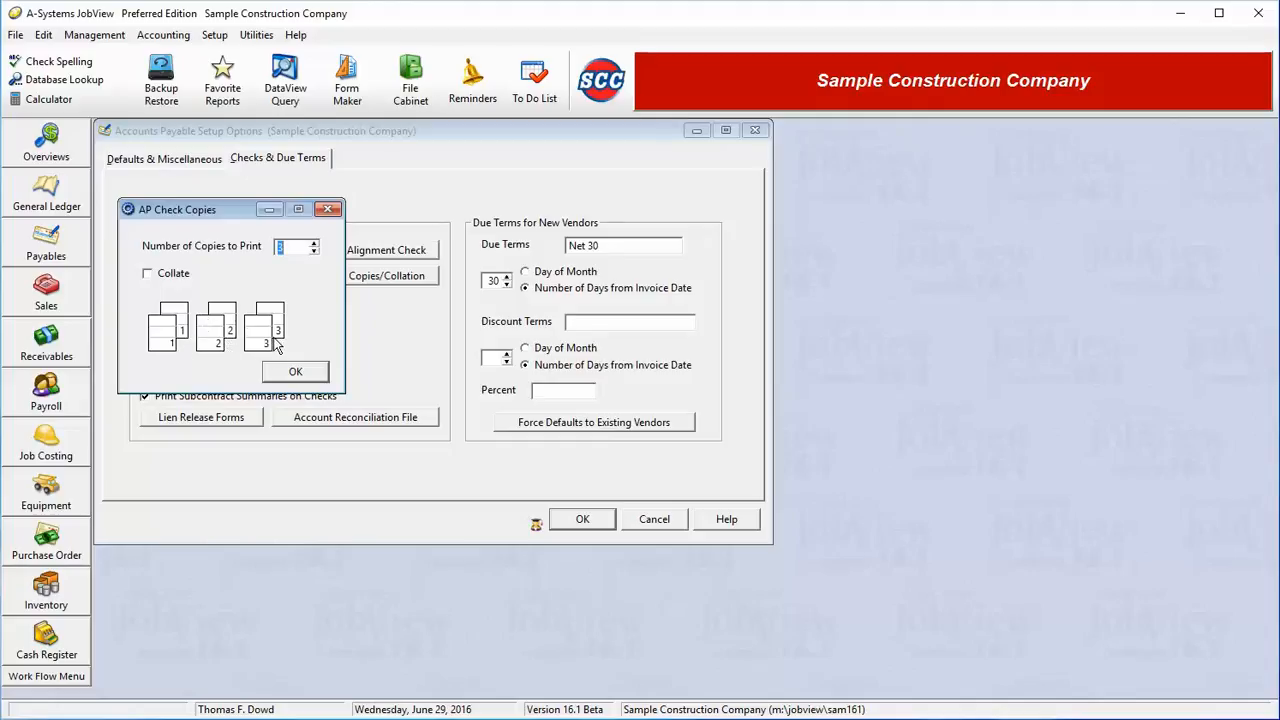
{"action": "left_click", "coordinate": [148, 276]}
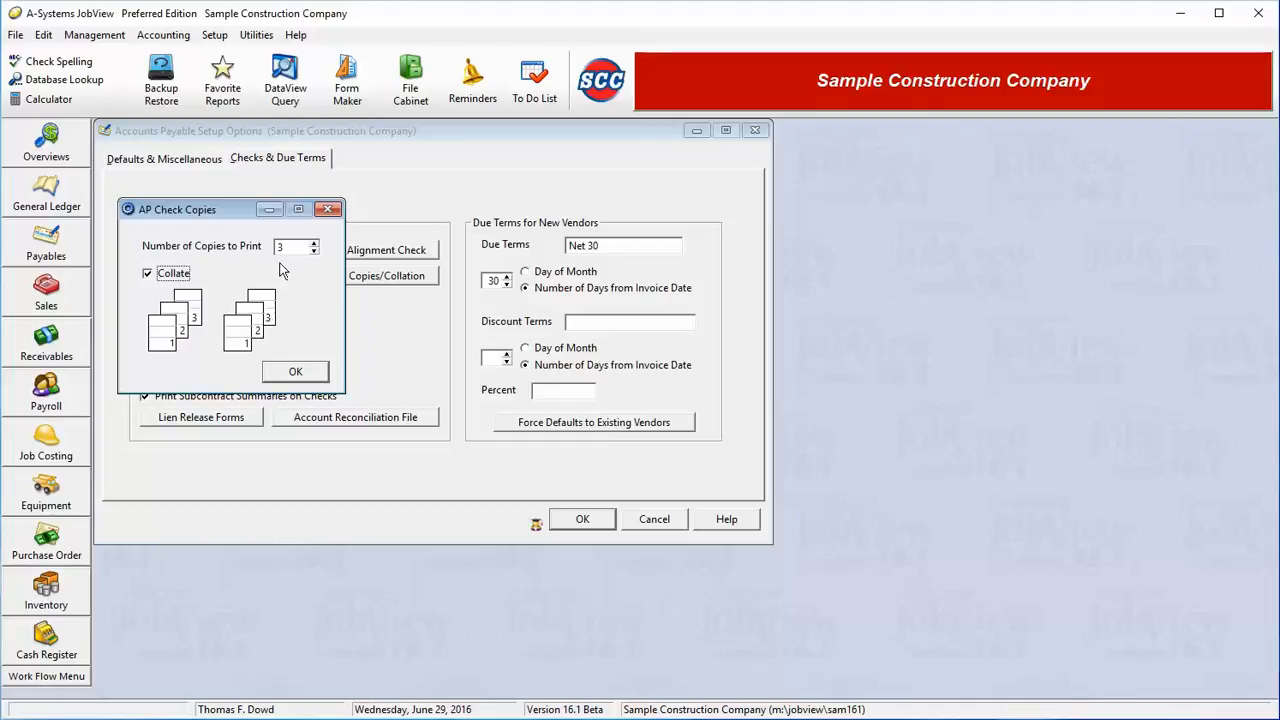
{"action": "left_click", "coordinate": [314, 251]}
{"action": "left_click", "coordinate": [314, 251]}
{"action": "left_click", "coordinate": [161, 279]}
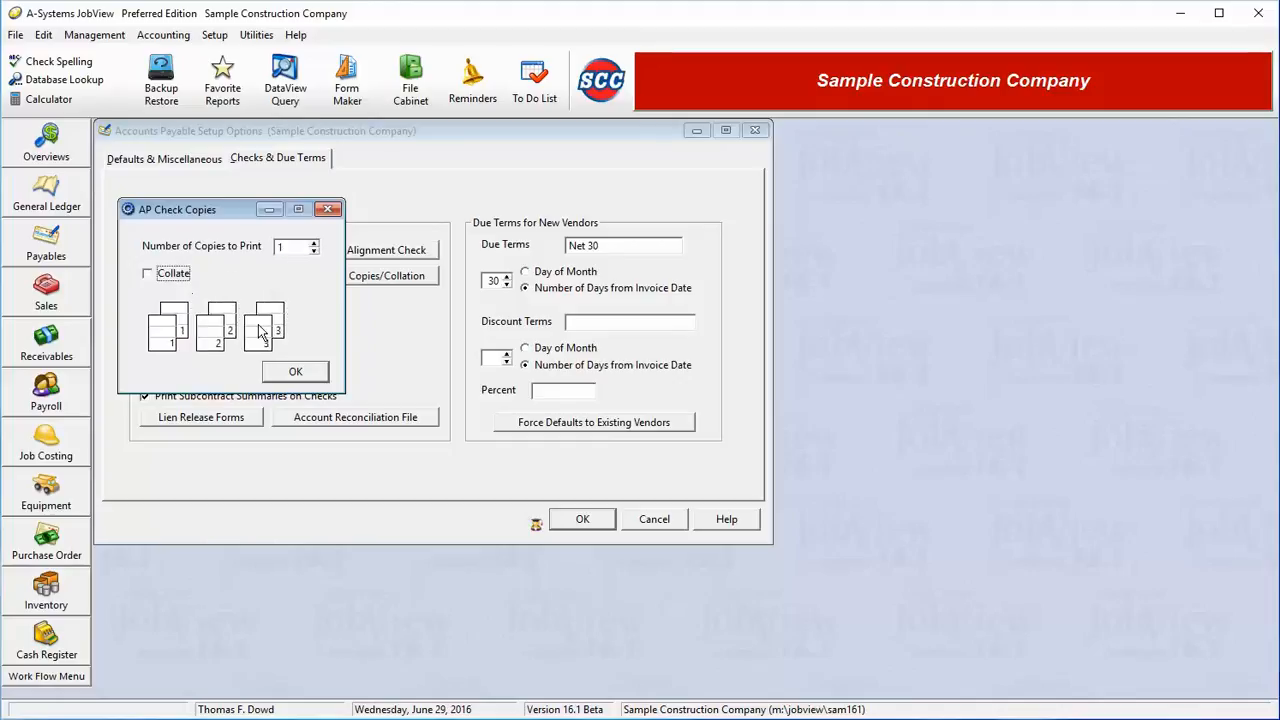
{"action": "left_click", "coordinate": [295, 371]}
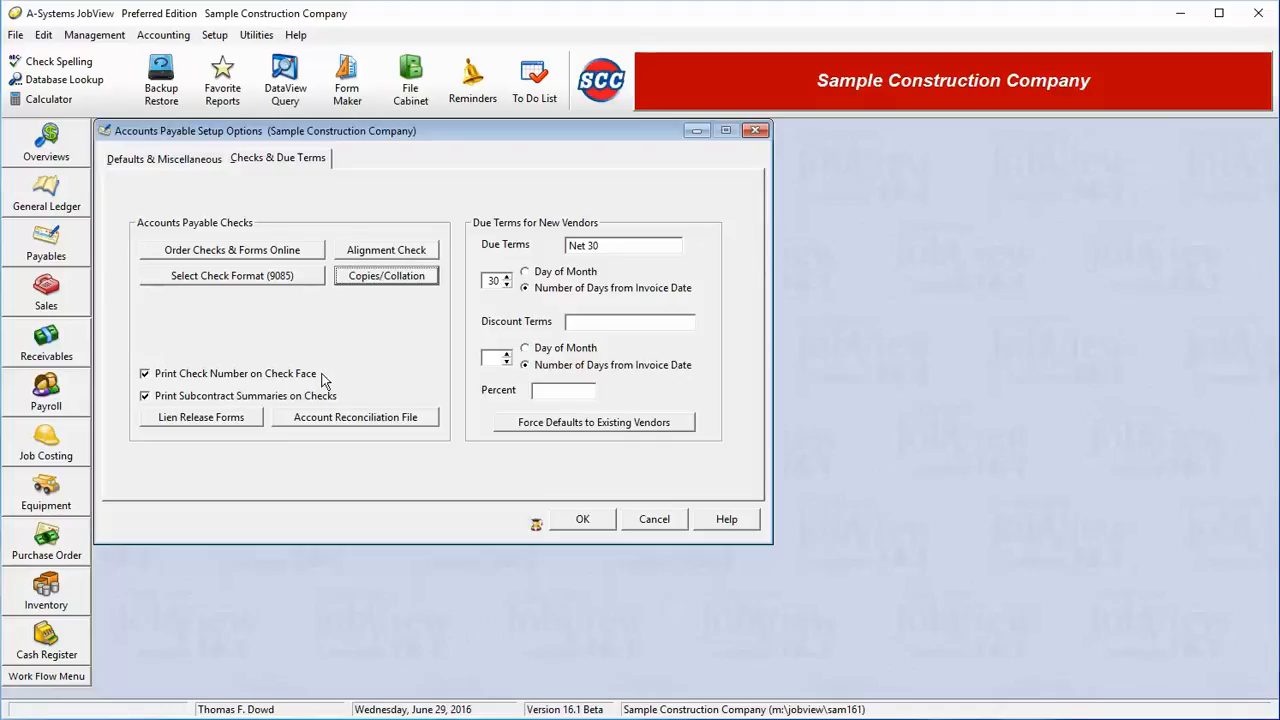
- Review the lien waiver form selection and the account reconciliation export setup for accounts payable checks without changing them
{"action": "left_click", "coordinate": [232, 424]}
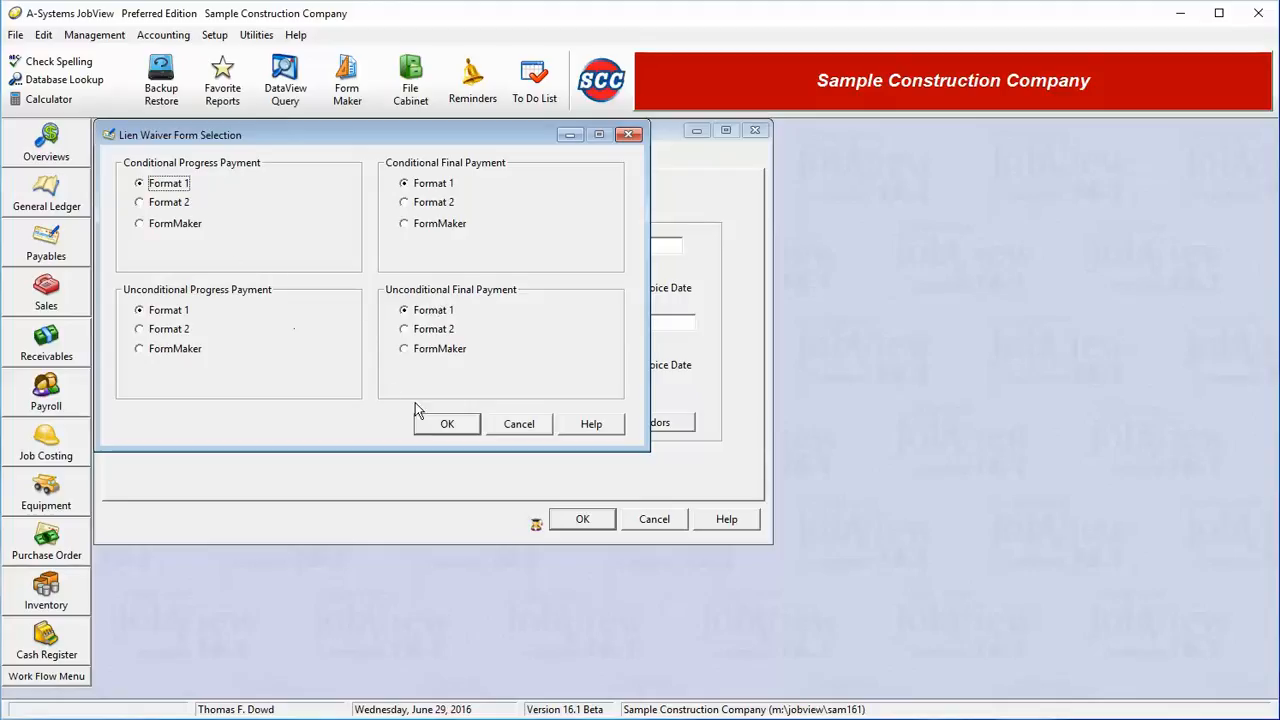
{"action": "left_click", "coordinate": [492, 426]}
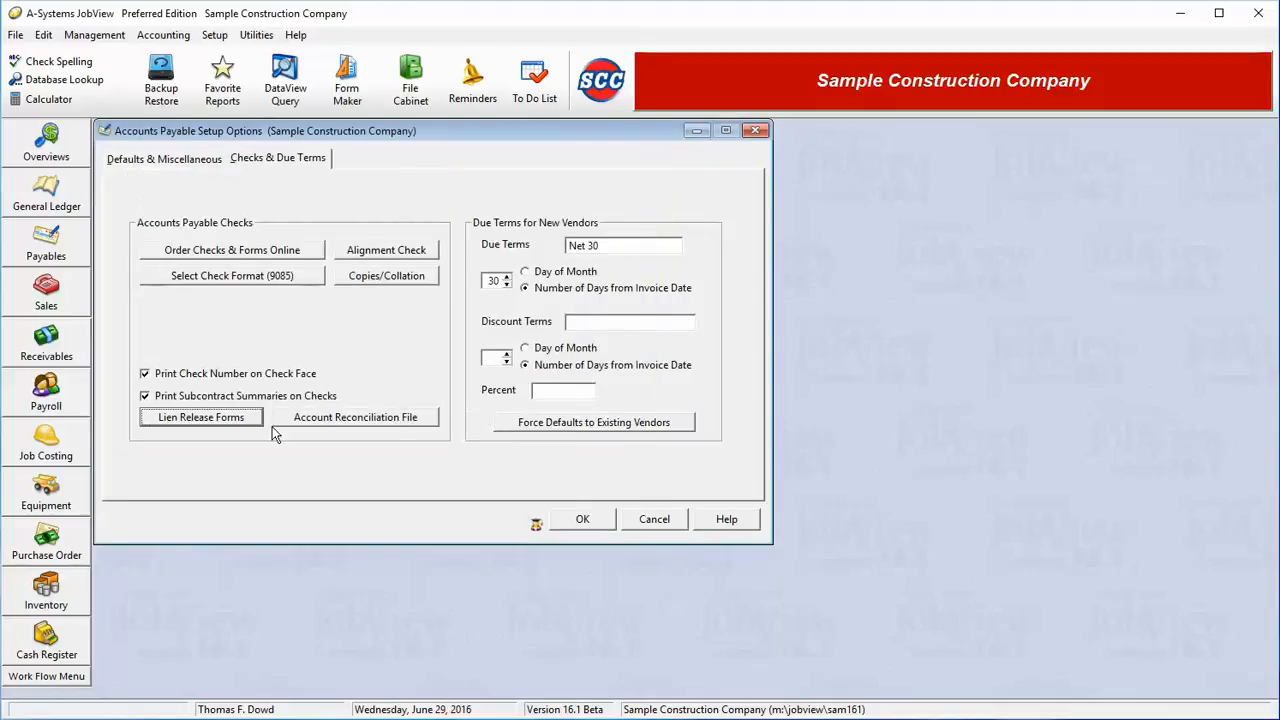
{"action": "left_click", "coordinate": [318, 424]}
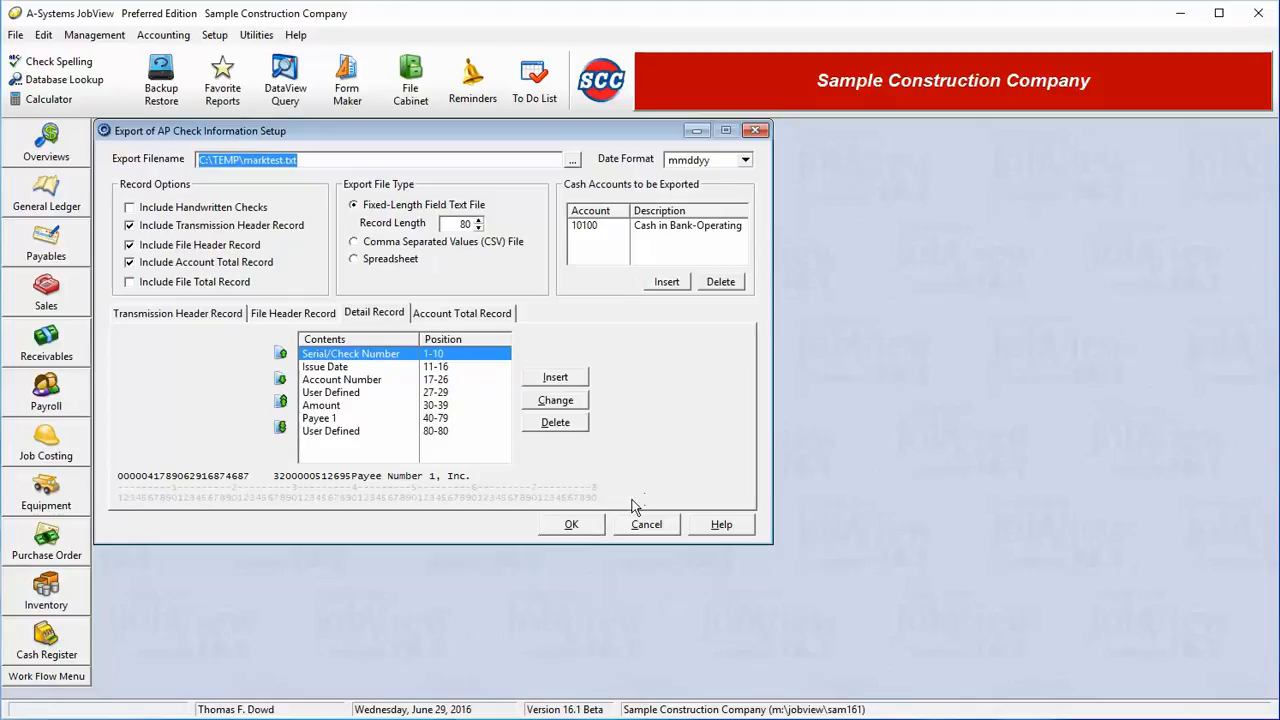
{"action": "left_click", "coordinate": [584, 530]}
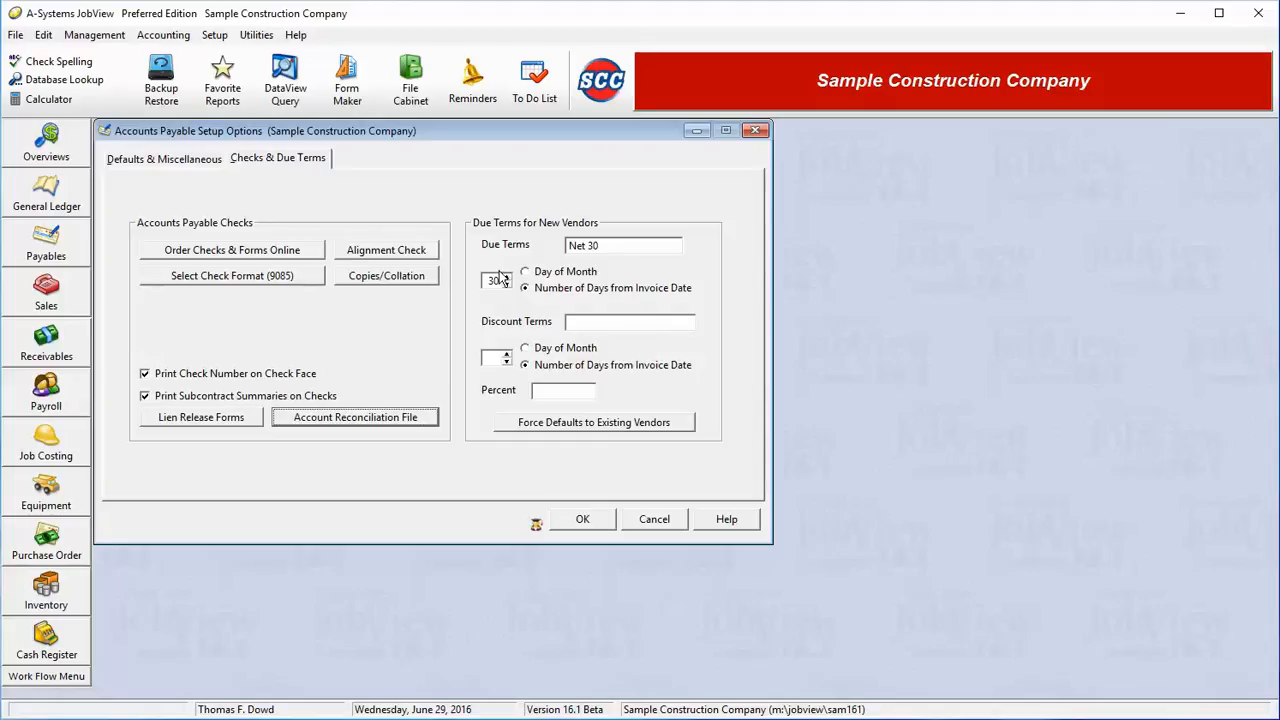
- Try the Day of Month basis for new vendors' due terms, return it to Number of Days from Invoice Date, and check the discount terms
{"action": "left_click", "coordinate": [550, 273]}
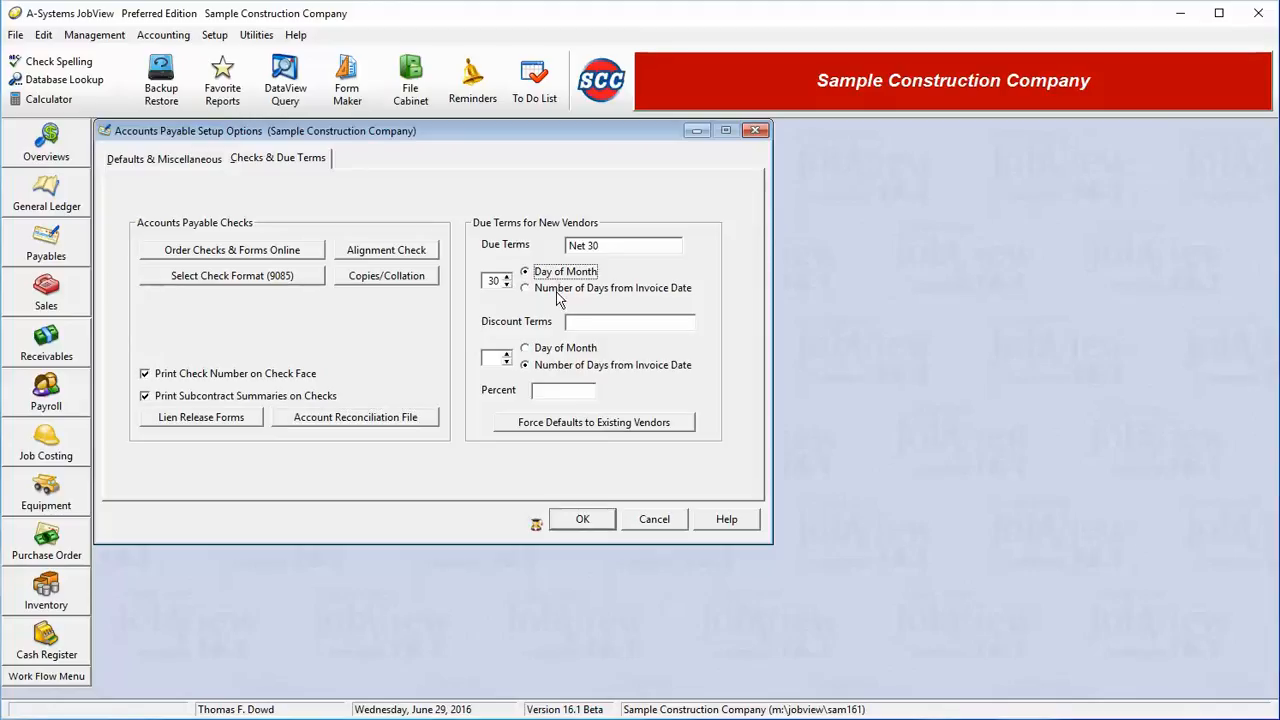
{"action": "left_click", "coordinate": [557, 290]}
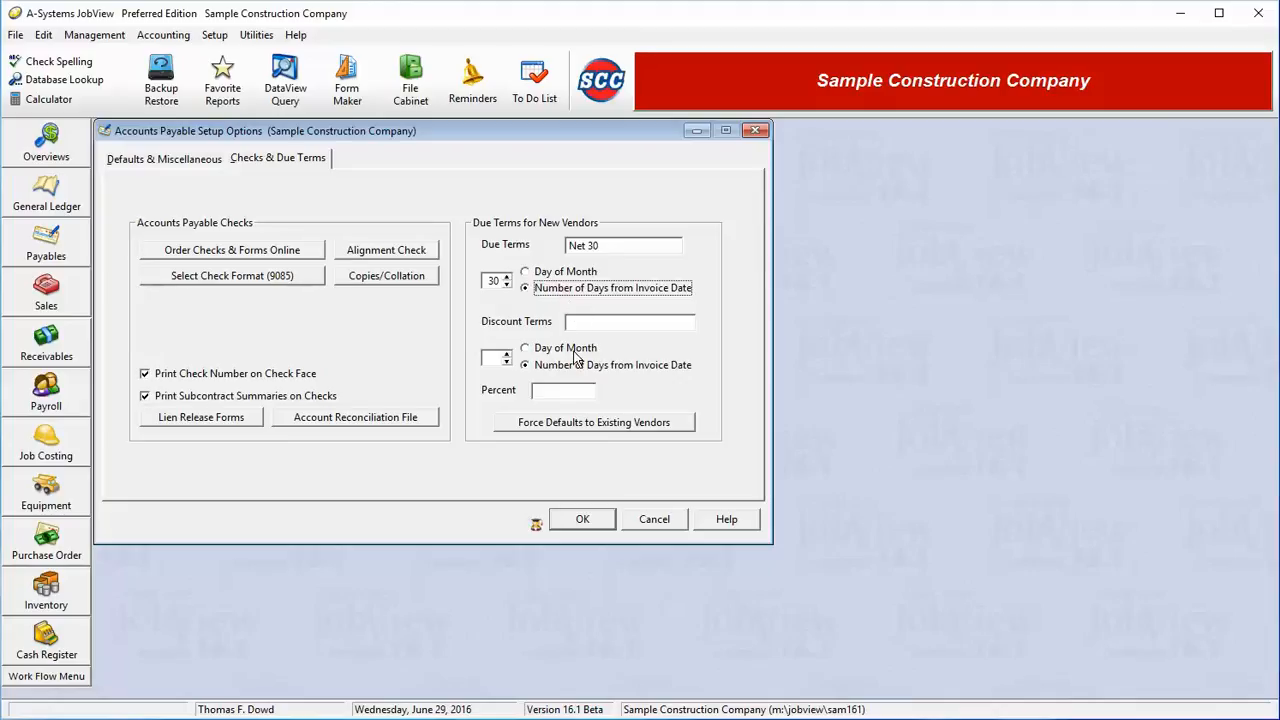
{"action": "left_click", "coordinate": [600, 320]}
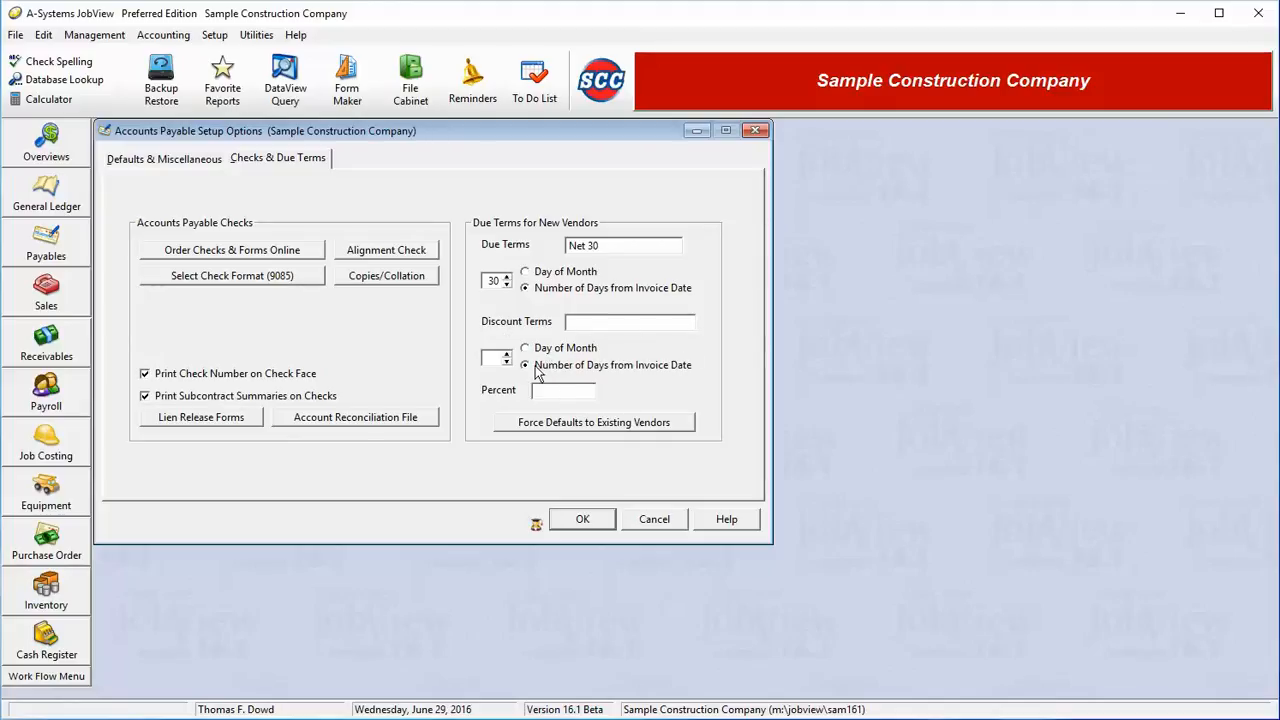
- Look at the List and All vendor choices for forcing defaults to existing vendors, without applying them, and leave the setup options without saving
{"action": "left_click", "coordinate": [618, 424]}
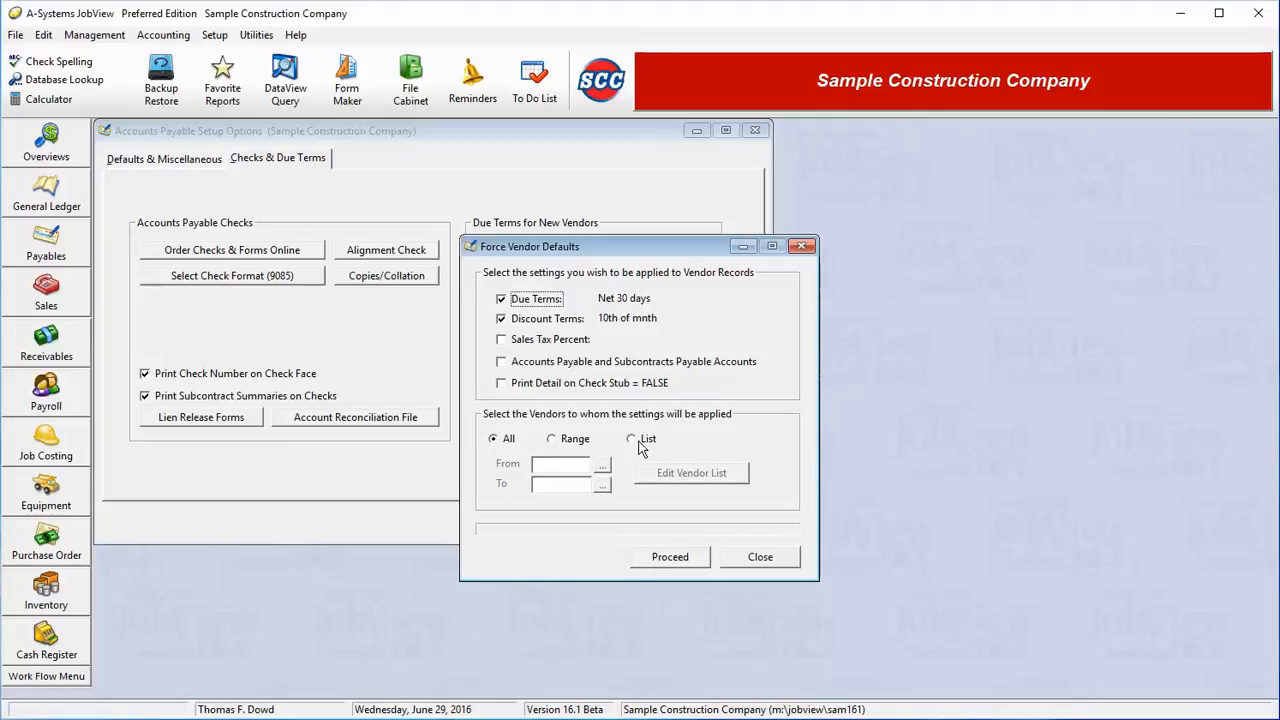
{"action": "left_click", "coordinate": [641, 444]}
{"action": "left_click", "coordinate": [508, 441]}
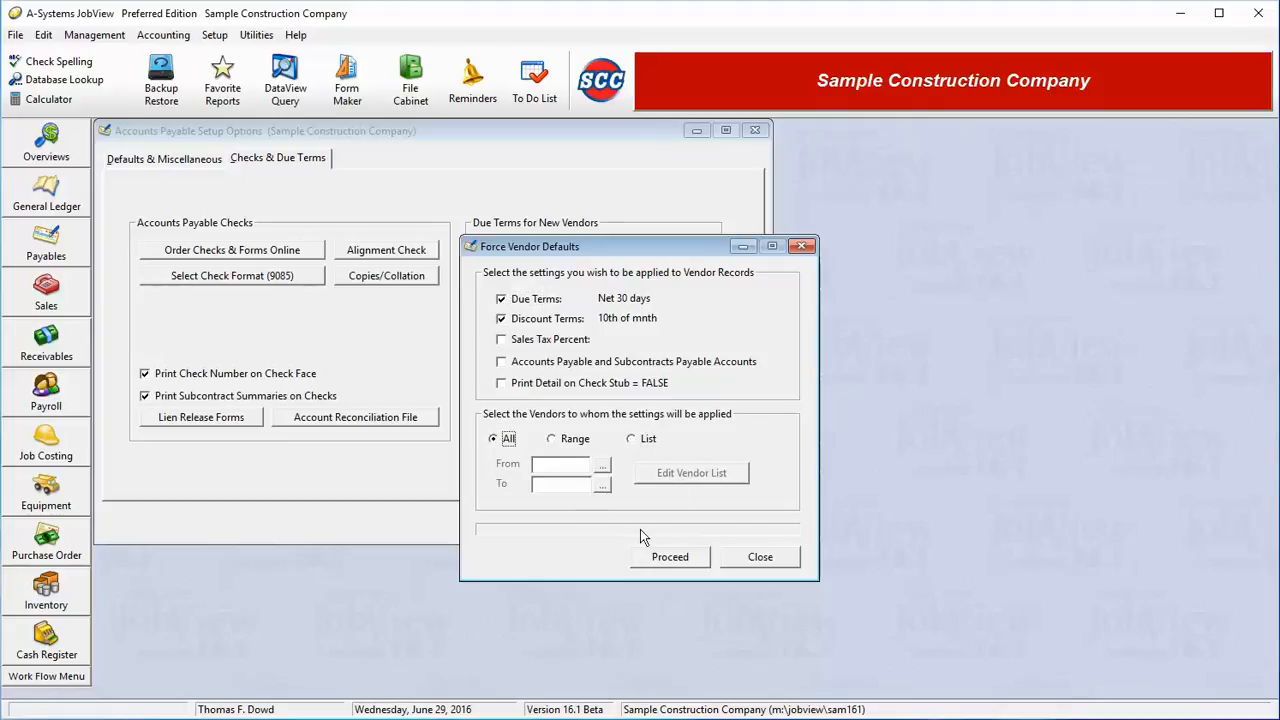
{"action": "left_click", "coordinate": [760, 557]}
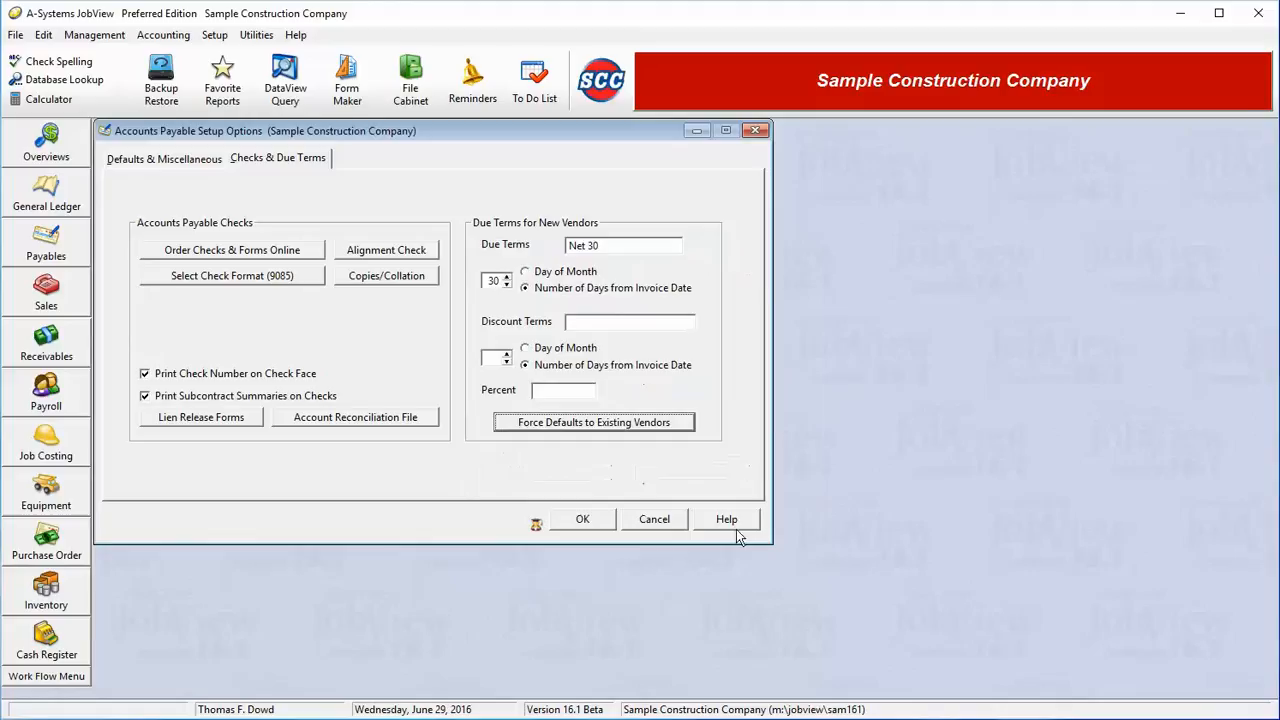
{"action": "left_click", "coordinate": [655, 520]}
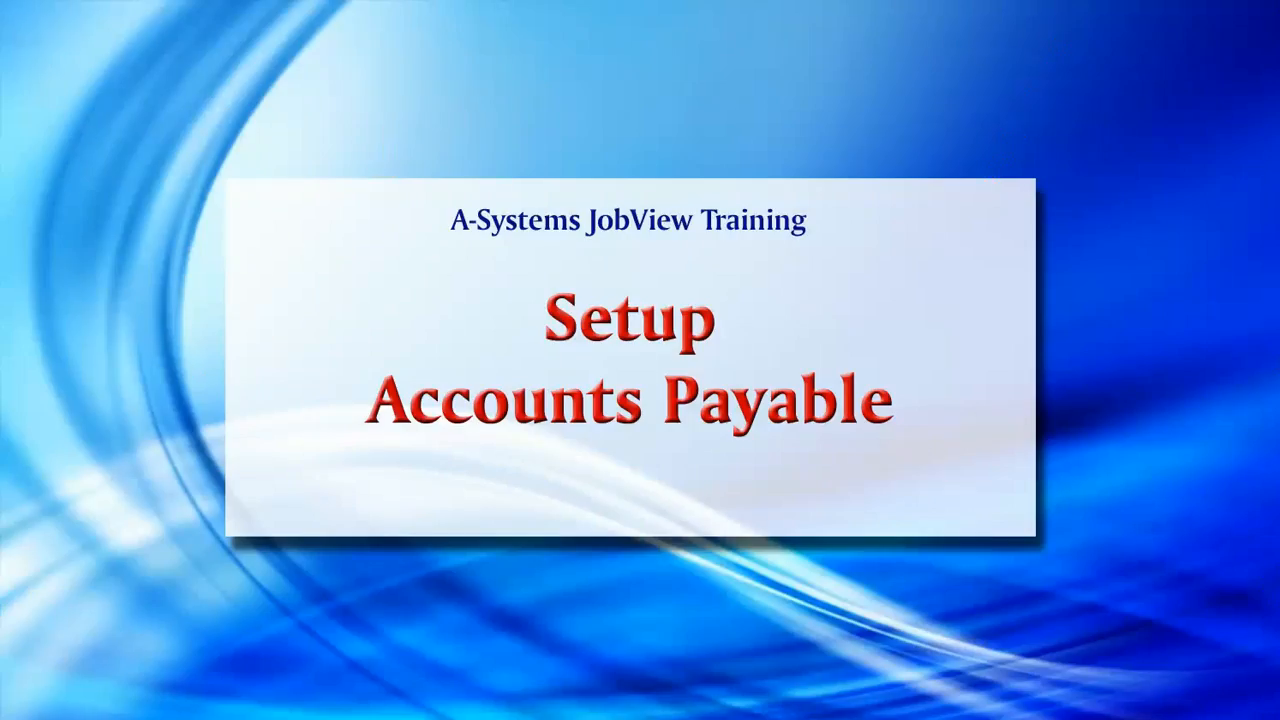